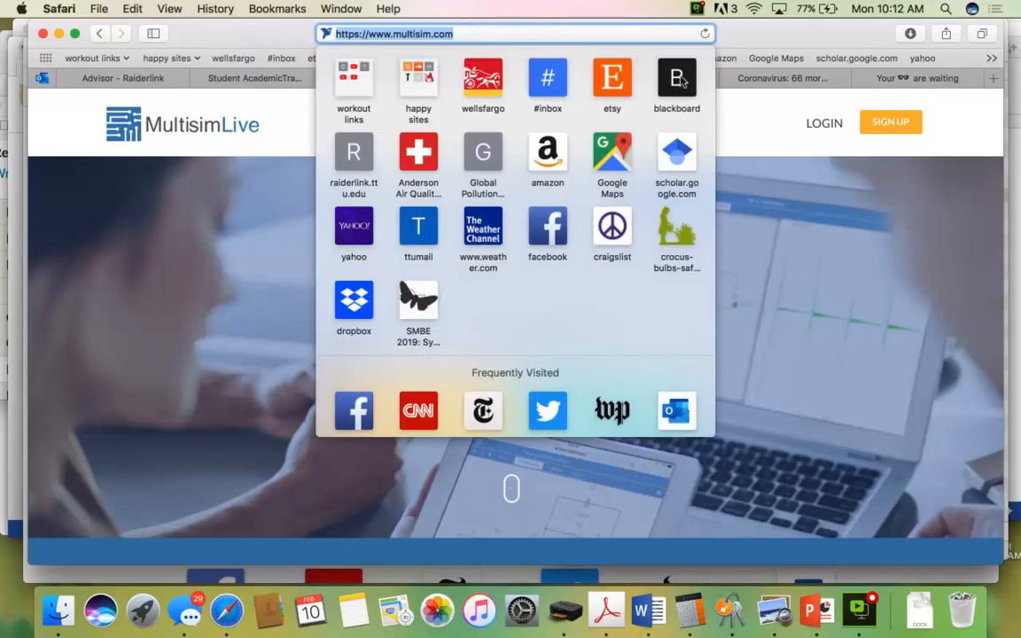
Log in to the existing Multisim Live account using the saved account password
{"action": "left_click", "coordinate": [758, 116]}
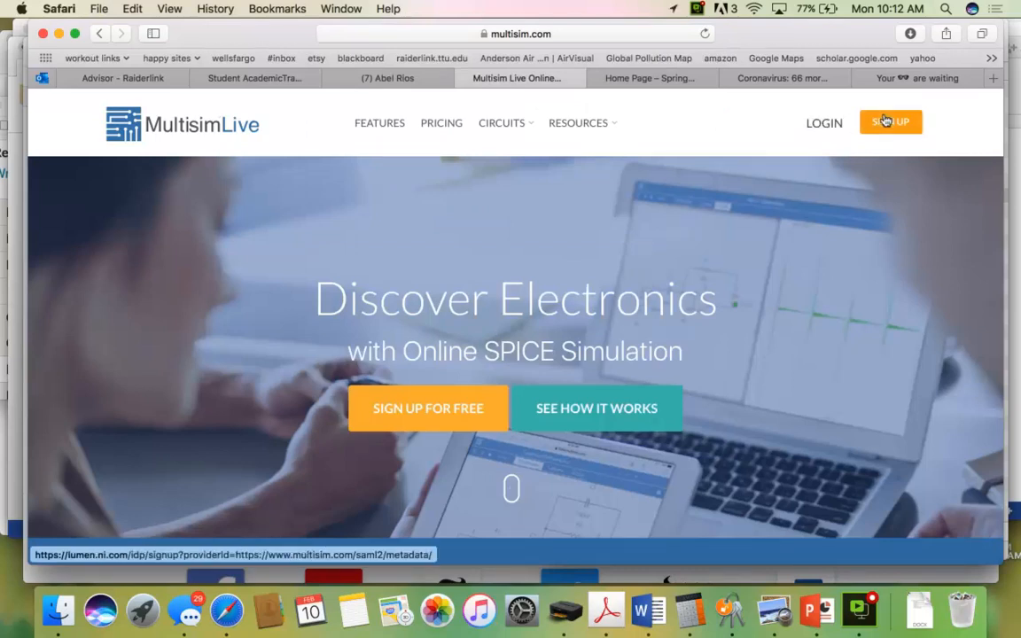
{"action": "left_click", "coordinate": [822, 123]}
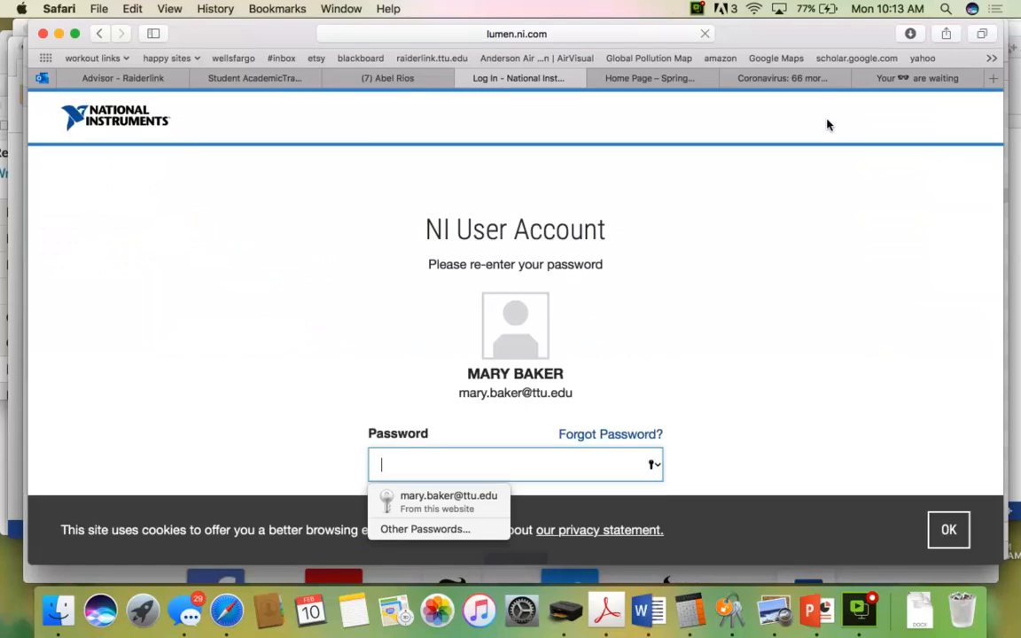
{"action": "left_click", "coordinate": [426, 500]}
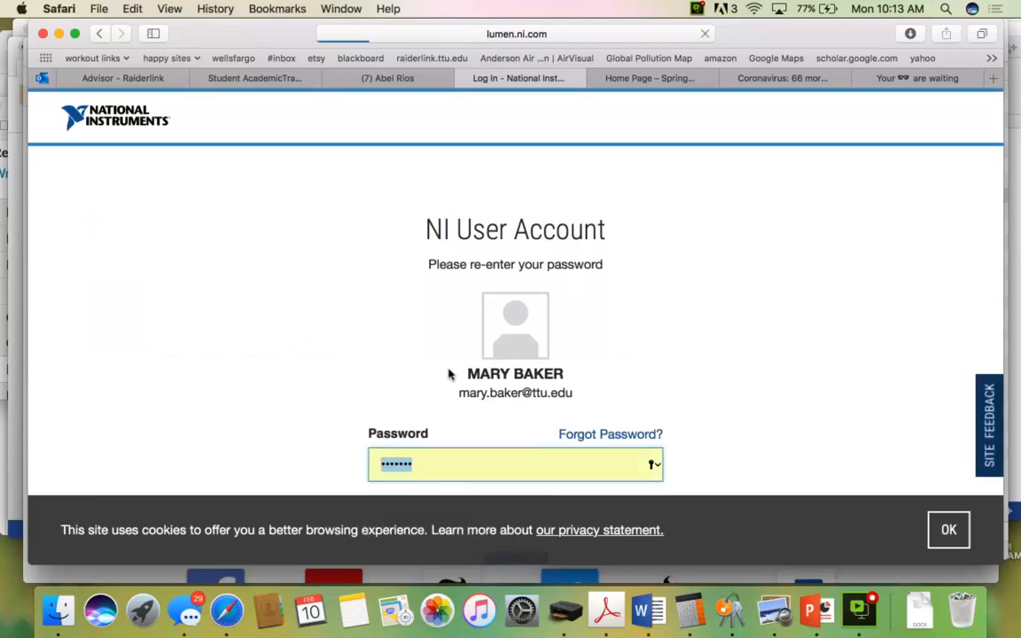
{"action": "scroll", "coordinate": [611, 276], "scroll_direction": "down", "scroll_amount": 3}
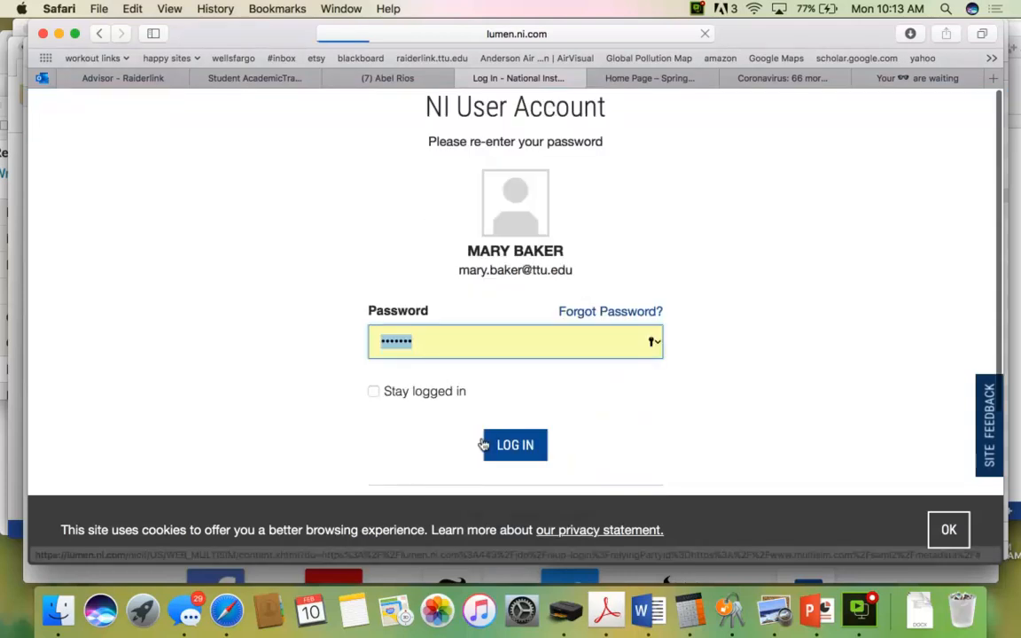
{"action": "left_click", "coordinate": [499, 444]}
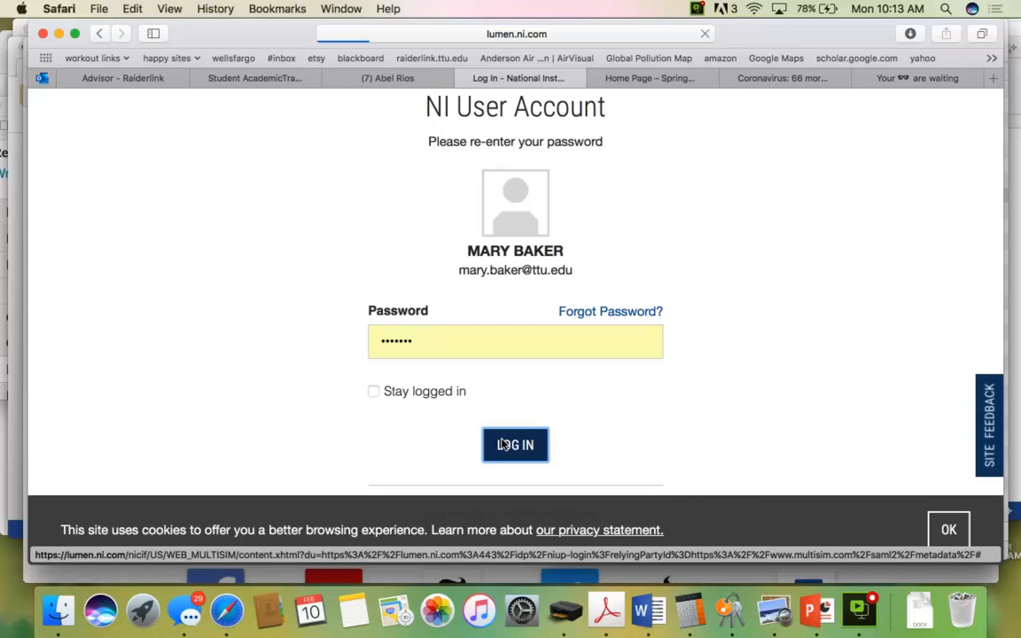
{"action": "scroll", "coordinate": [618, 285], "scroll_direction": "up", "scroll_amount": 3}
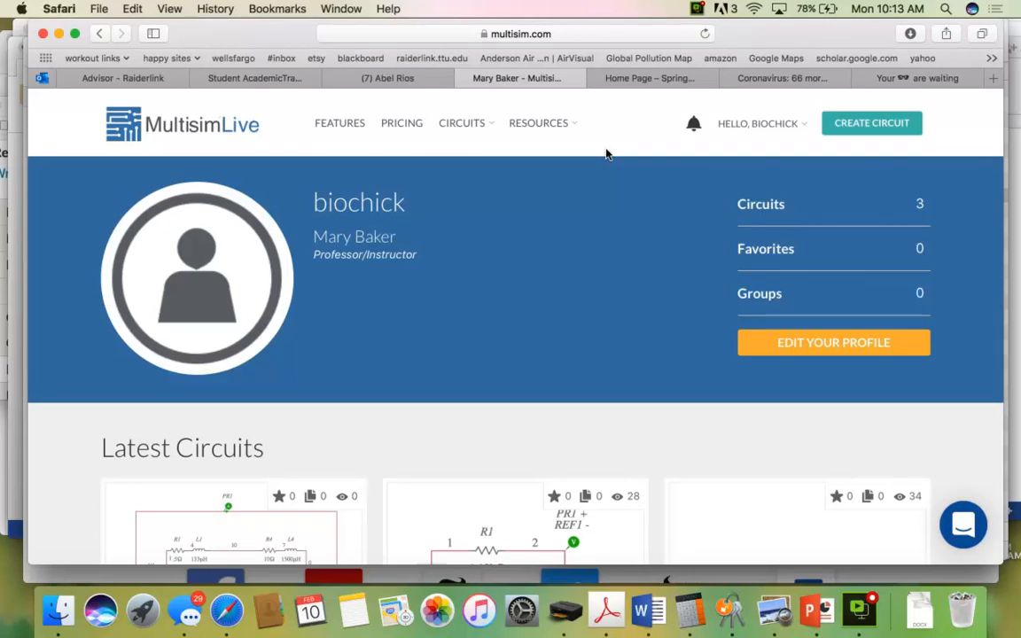
Find the "three phase" circuit among the profile's latest circuits and open its page
{"action": "scroll", "coordinate": [522, 288], "scroll_direction": "down", "scroll_amount": 5}
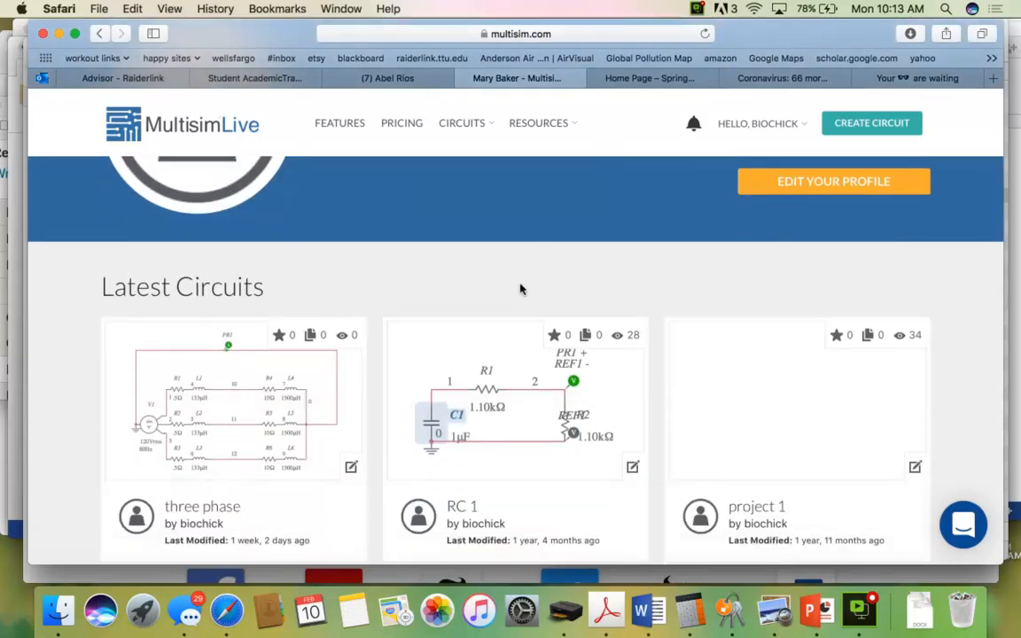
{"action": "scroll", "coordinate": [522, 288], "scroll_direction": "up", "scroll_amount": 3}
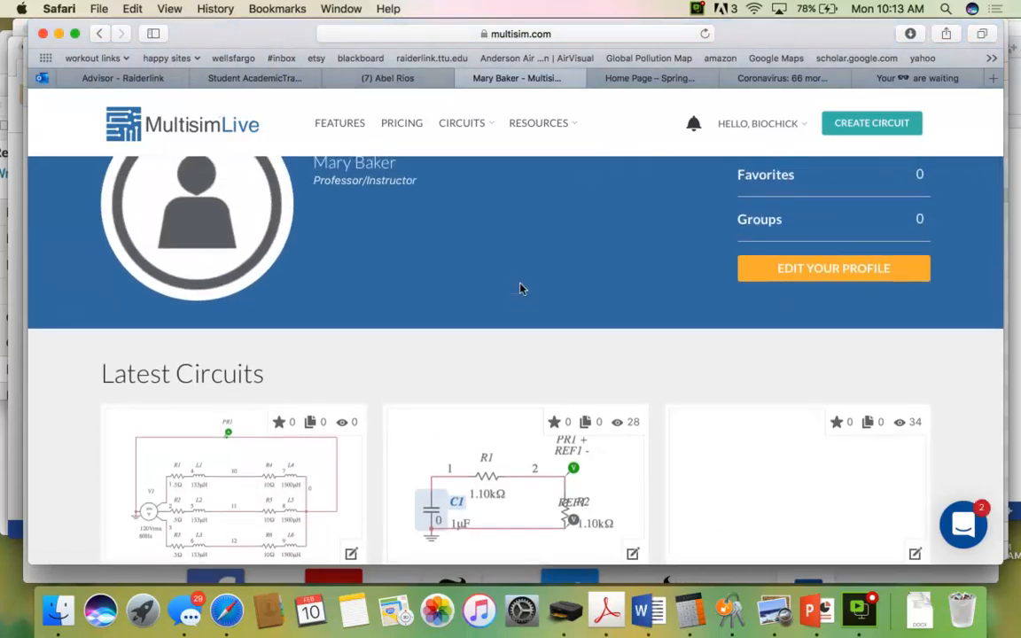
{"action": "scroll", "coordinate": [521, 288], "scroll_direction": "up", "scroll_amount": 3}
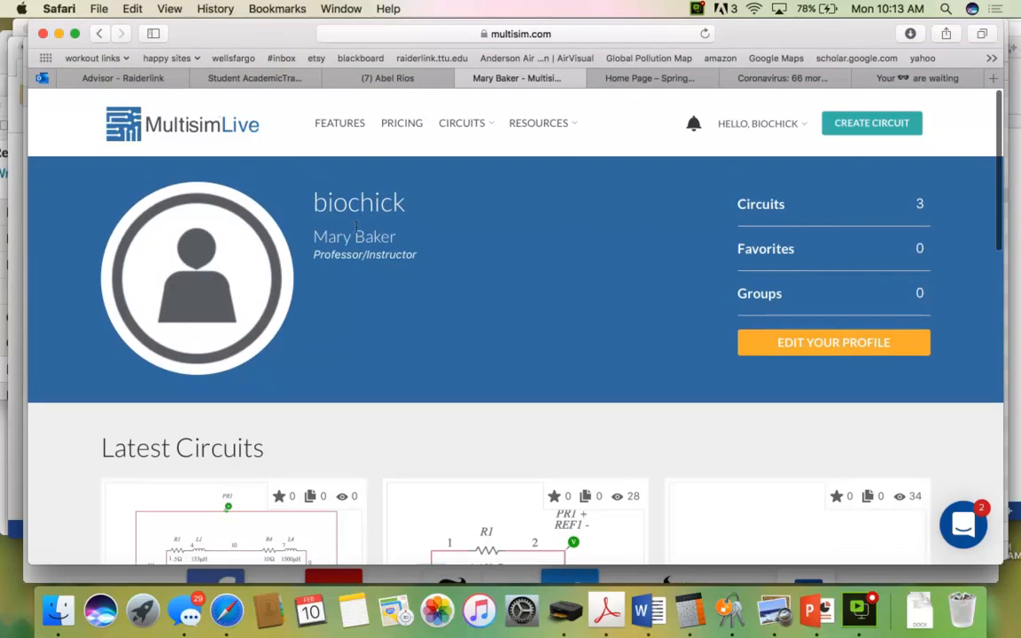
{"action": "scroll", "coordinate": [457, 281], "scroll_direction": "down", "scroll_amount": 2}
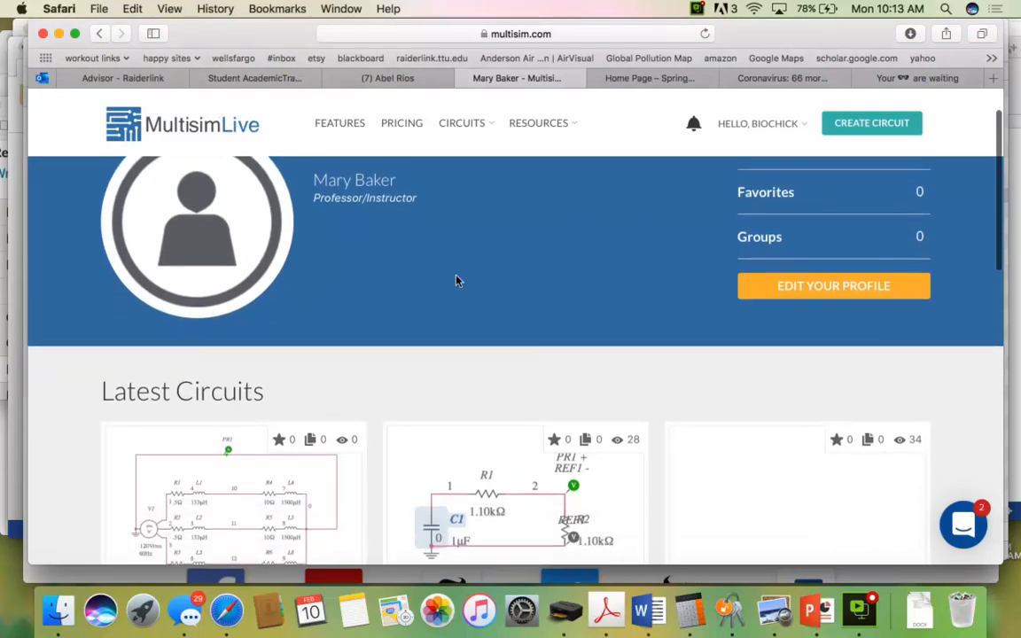
{"action": "scroll", "coordinate": [457, 281], "scroll_direction": "down", "scroll_amount": 6}
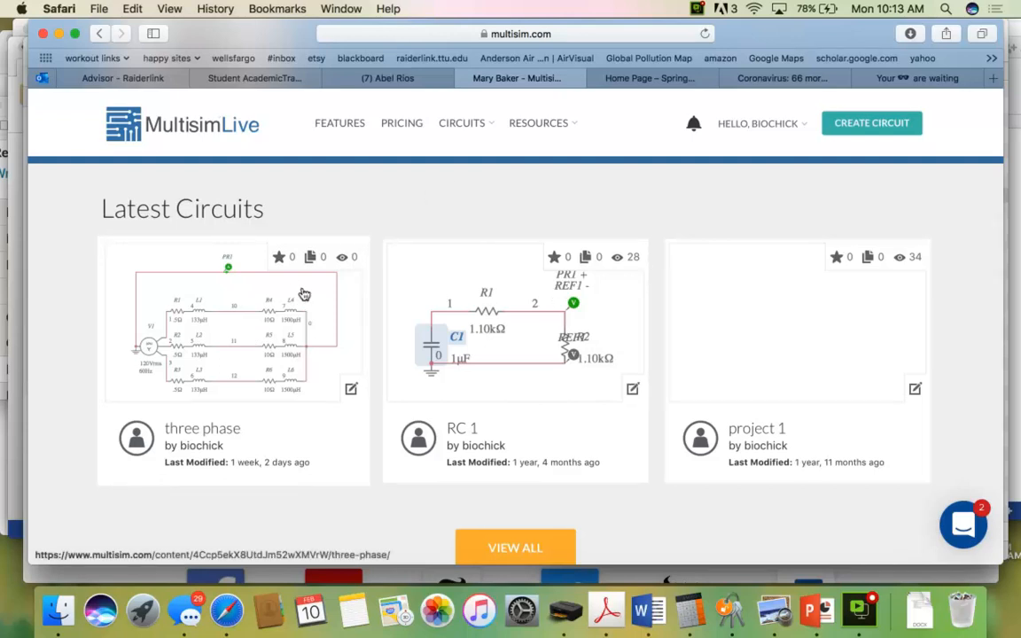
{"action": "left_click", "coordinate": [278, 267]}
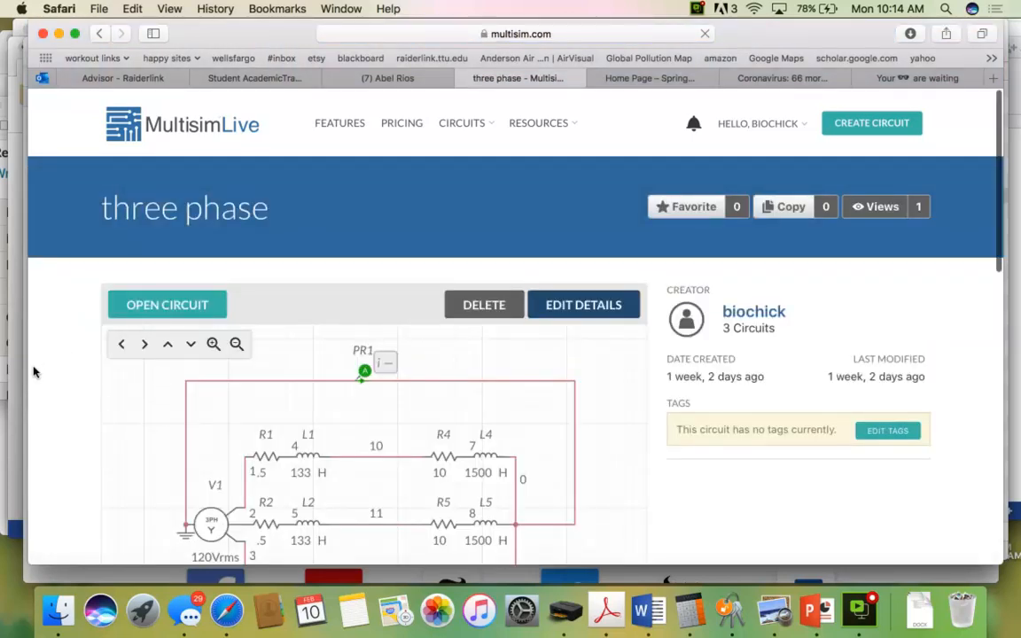
Review the three phase circuit's preview and open the circuit in the schematic editor
{"action": "scroll", "coordinate": [33, 372], "scroll_direction": "down", "scroll_amount": 1}
{"action": "scroll", "coordinate": [34, 373], "scroll_direction": "down", "scroll_amount": 4}
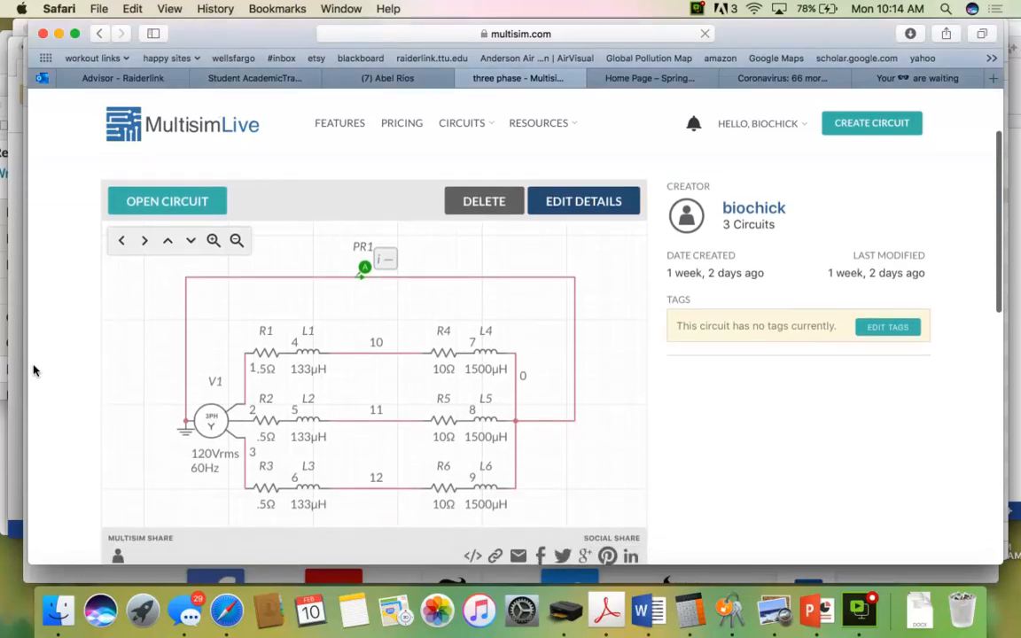
{"action": "scroll", "coordinate": [34, 370], "scroll_direction": "down", "scroll_amount": 1}
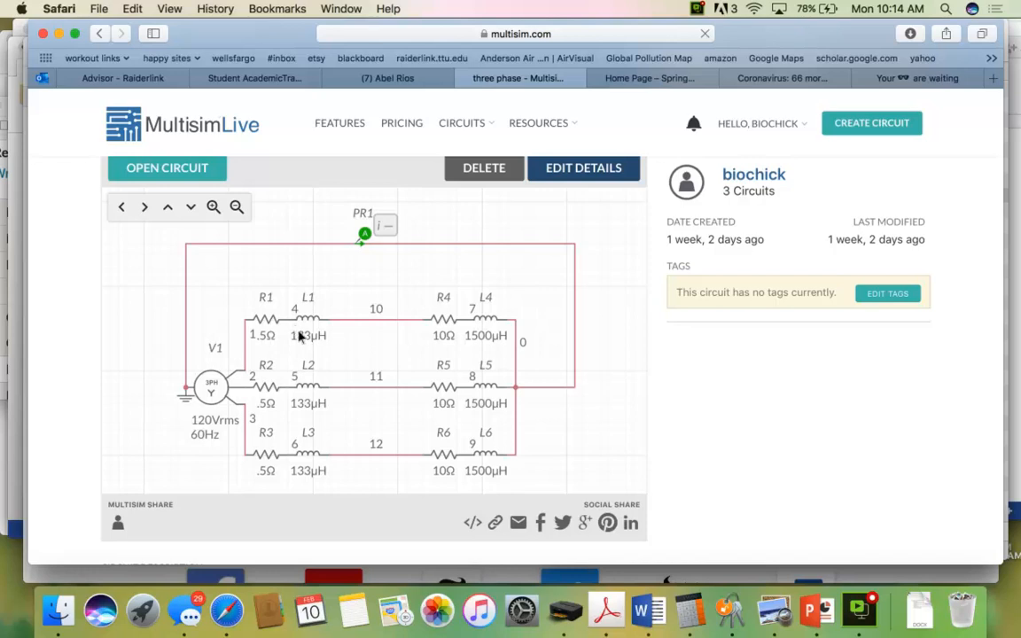
{"action": "scroll", "coordinate": [313, 312], "scroll_direction": "down", "scroll_amount": 1}
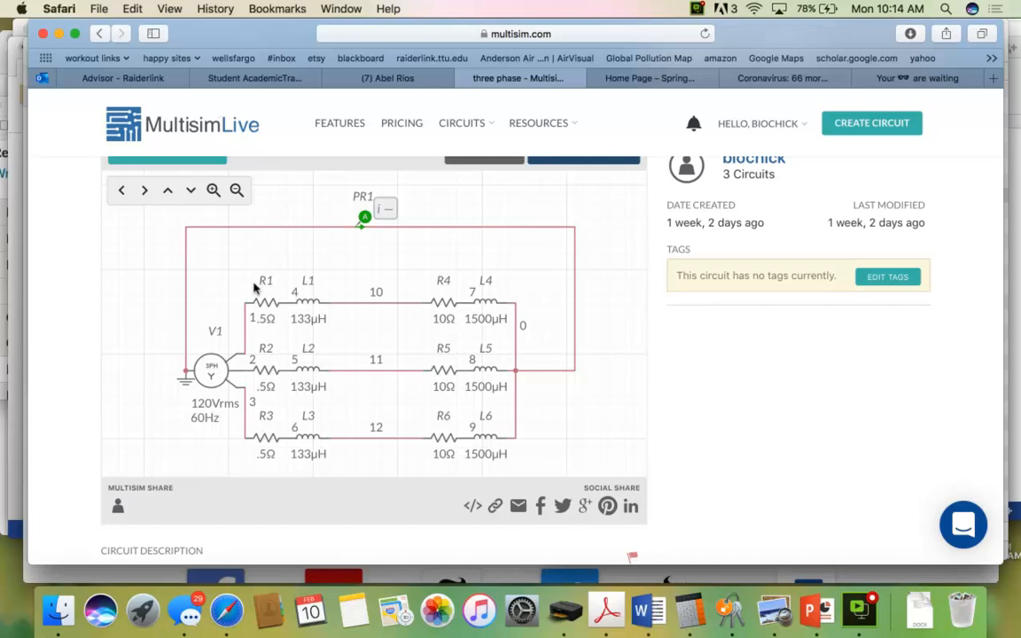
{"action": "scroll", "coordinate": [139, 358], "scroll_direction": "up", "scroll_amount": 3}
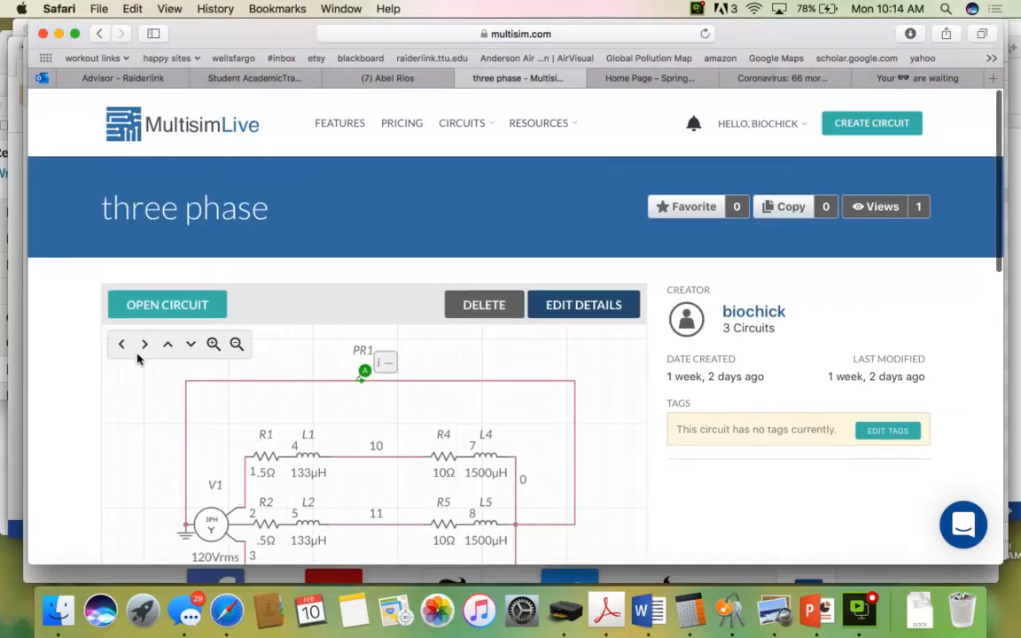
{"action": "left_click", "coordinate": [192, 306]}
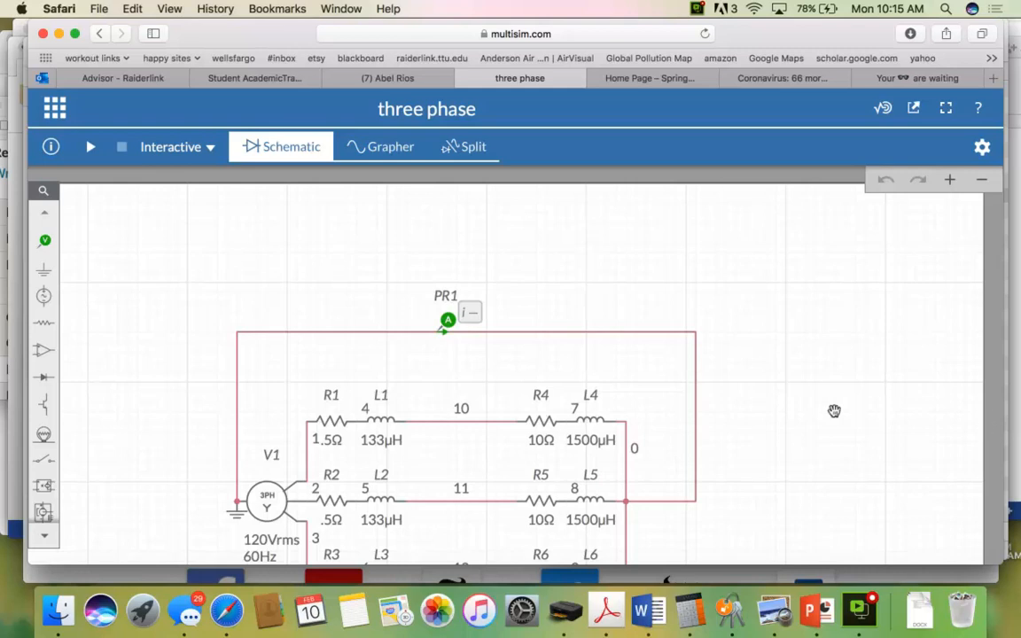
Inspect the properties of three-phase source V1 and the probe type and measurement settings of current probe PR1
{"action": "scroll", "coordinate": [834, 355], "scroll_direction": "down", "scroll_amount": 4}
{"action": "scroll", "coordinate": [836, 319], "scroll_direction": "down", "scroll_amount": 2}
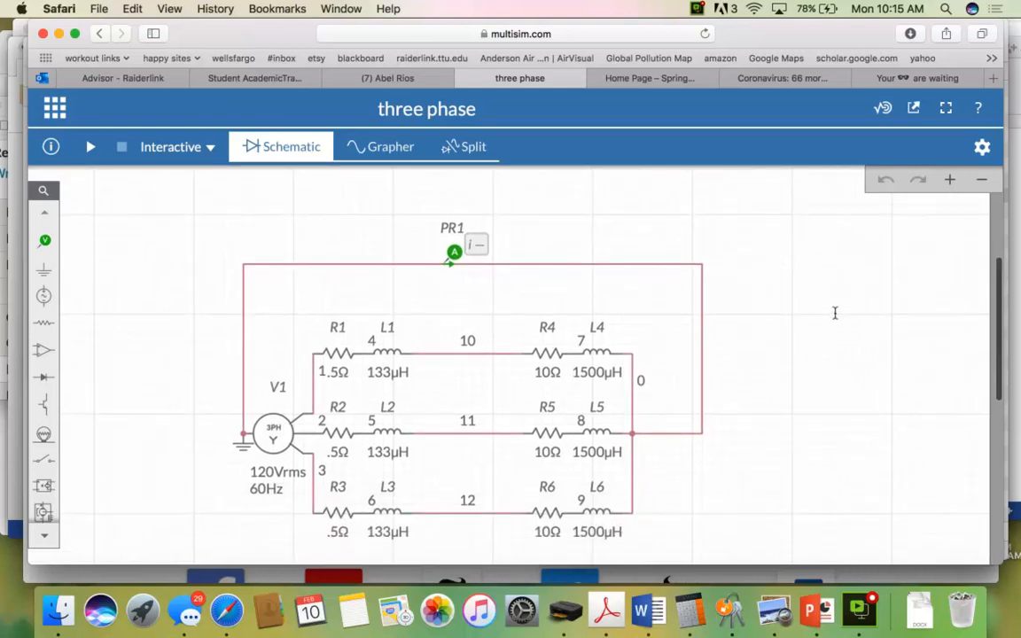
{"action": "left_click", "coordinate": [260, 408]}
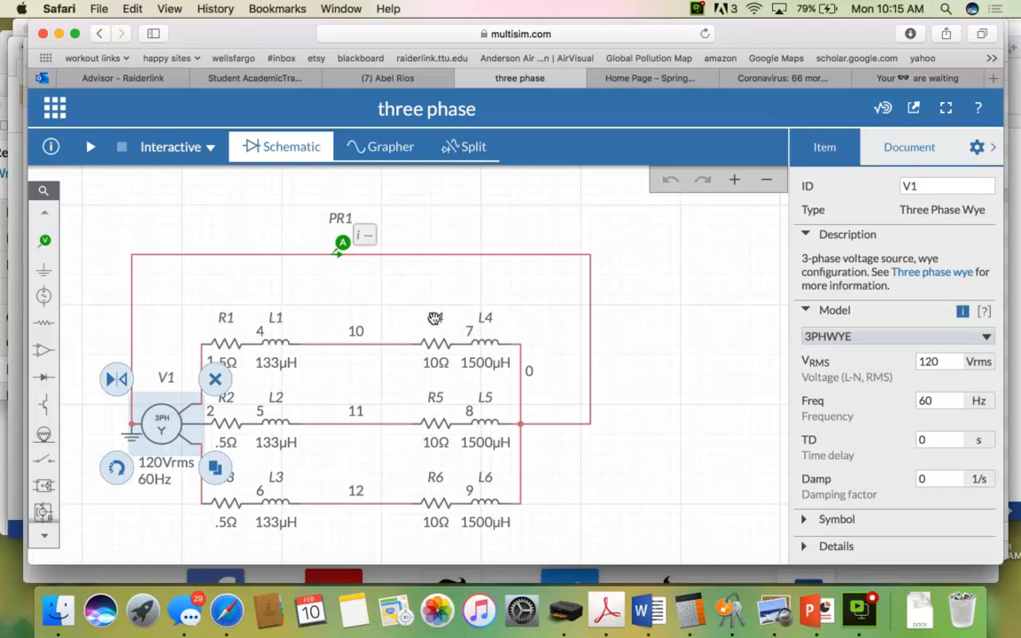
{"action": "left_click", "coordinate": [336, 235]}
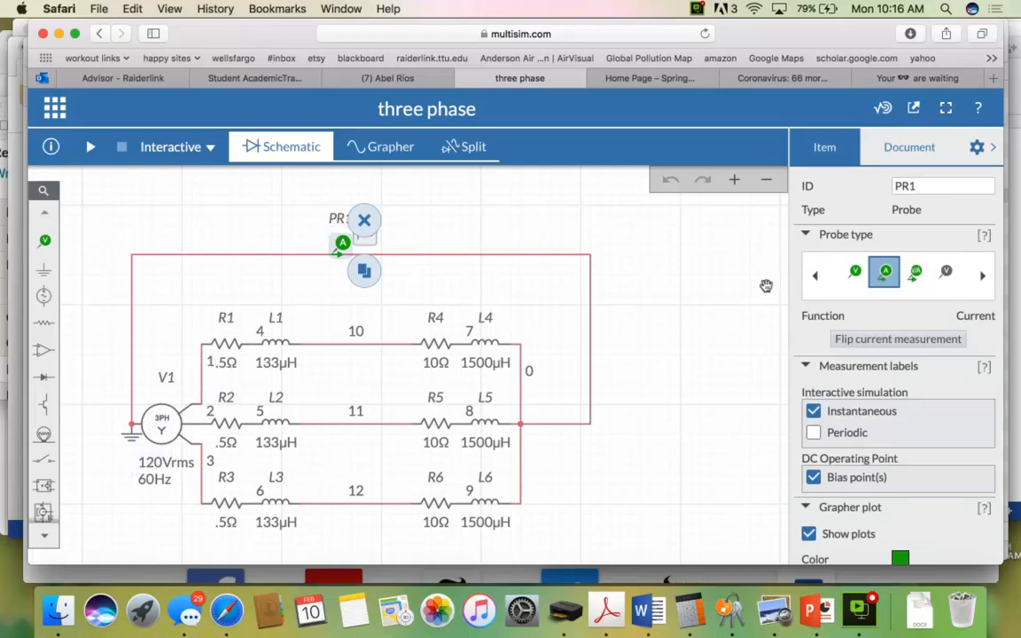
{"action": "scroll", "coordinate": [886, 399], "scroll_direction": "down", "scroll_amount": 1}
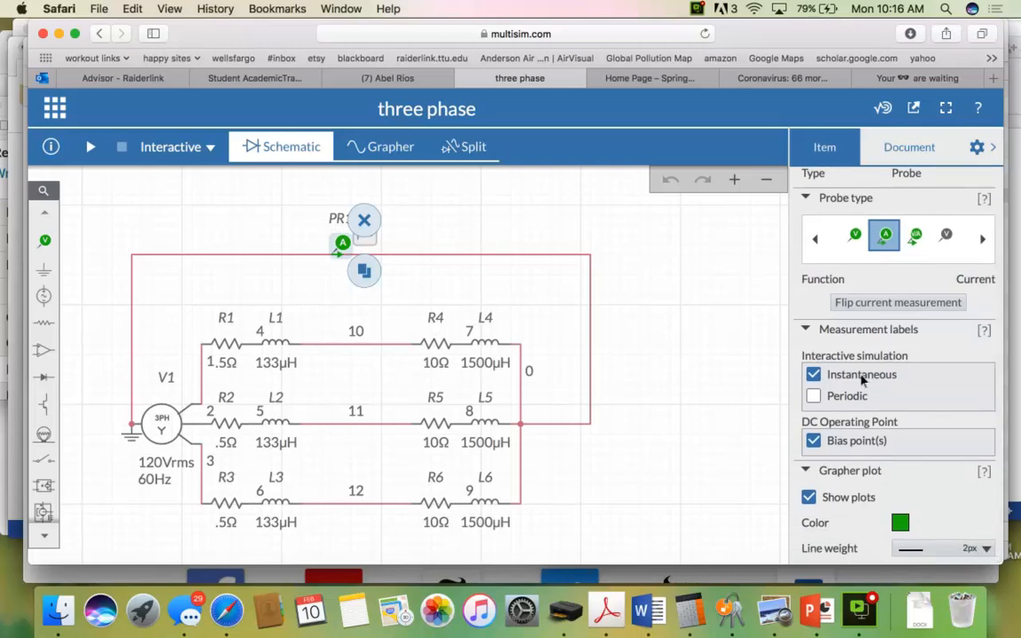
{"action": "scroll", "coordinate": [838, 421], "scroll_direction": "up", "scroll_amount": 1}
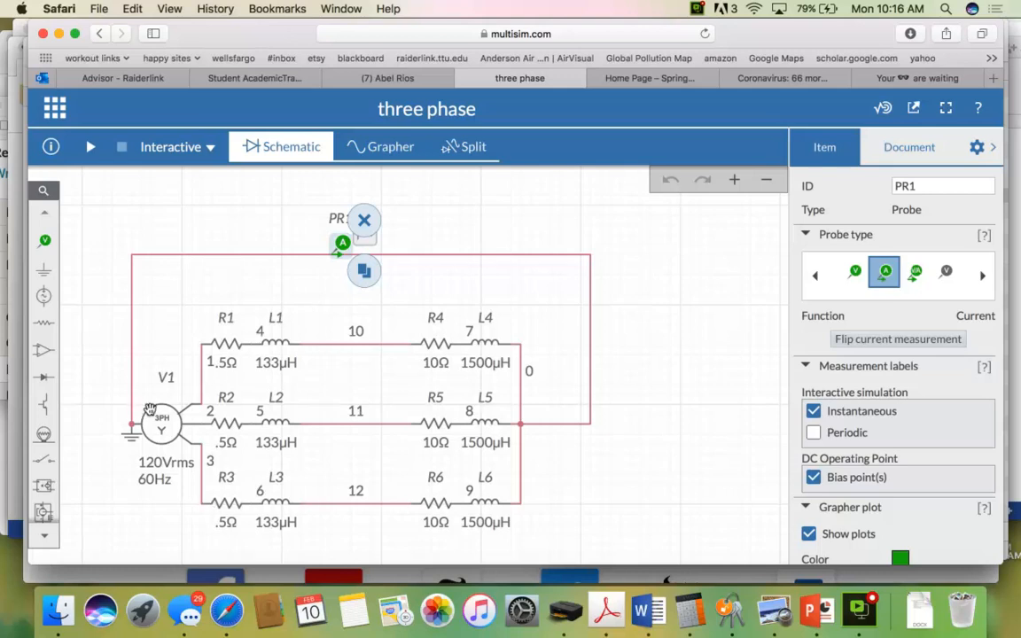
Check the available simulation types and the Grapher view, and return to the schematic
{"action": "left_click", "coordinate": [178, 150]}
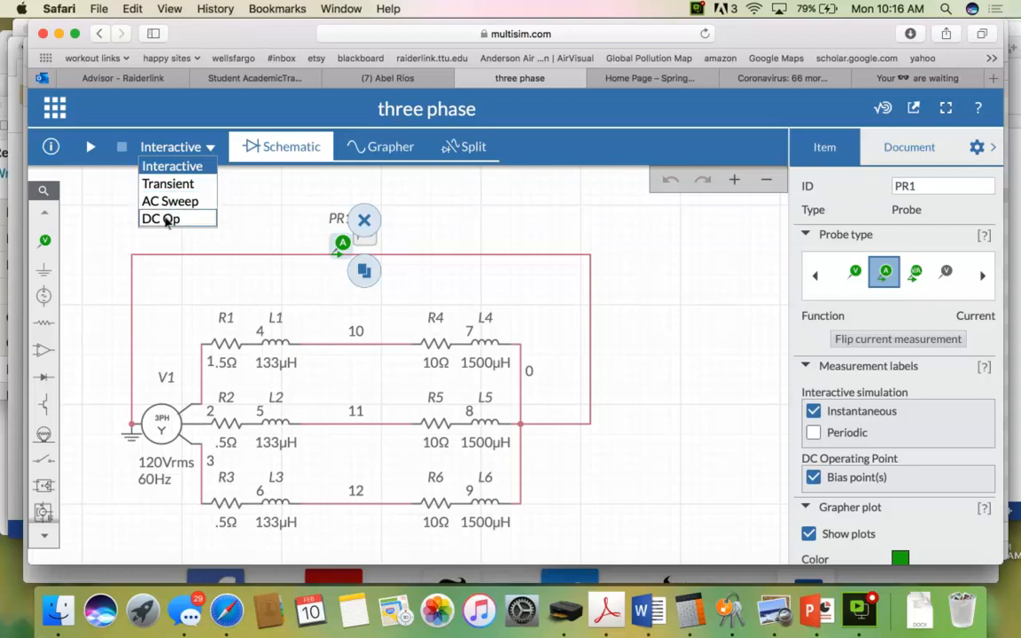
{"action": "left_click", "coordinate": [374, 149]}
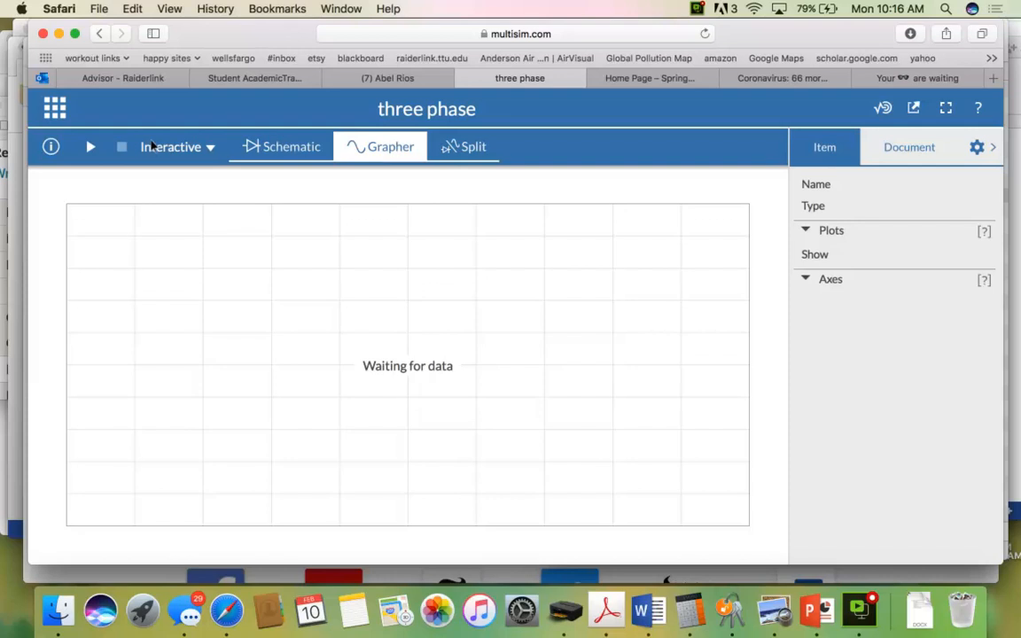
{"action": "left_click", "coordinate": [187, 149]}
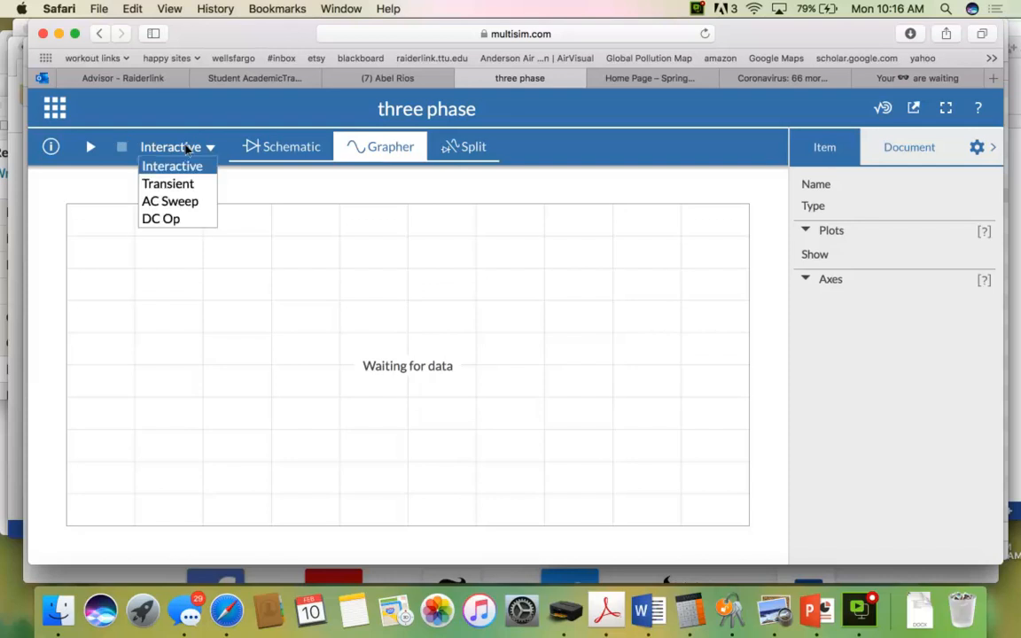
{"action": "left_click", "coordinate": [257, 147]}
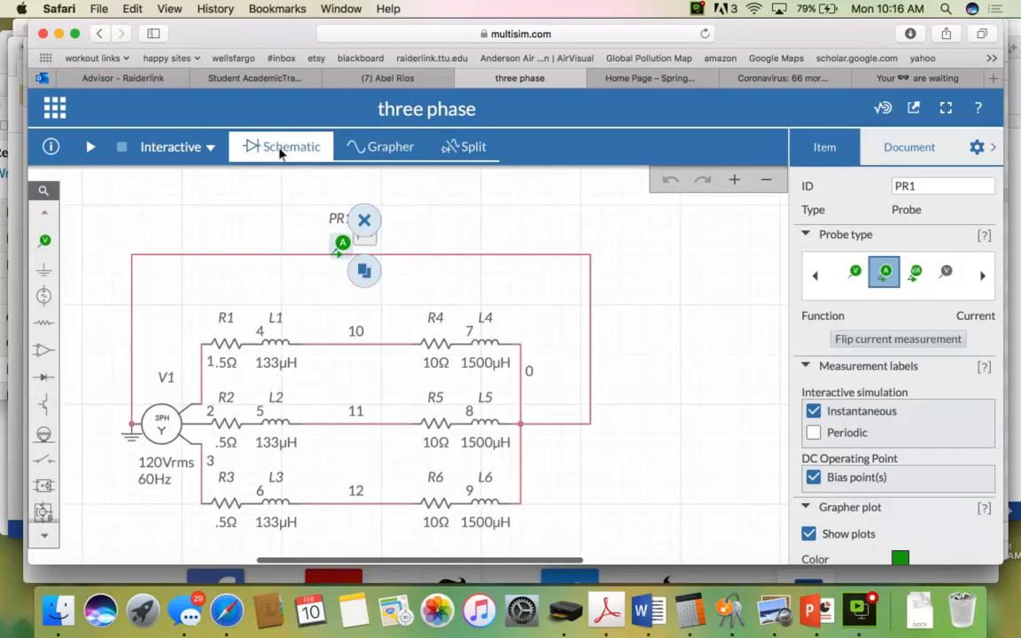
Run the interactive simulation, view probe PR1's current in the Grapher, and pause it before returning to the schematic
{"action": "left_click", "coordinate": [91, 147]}
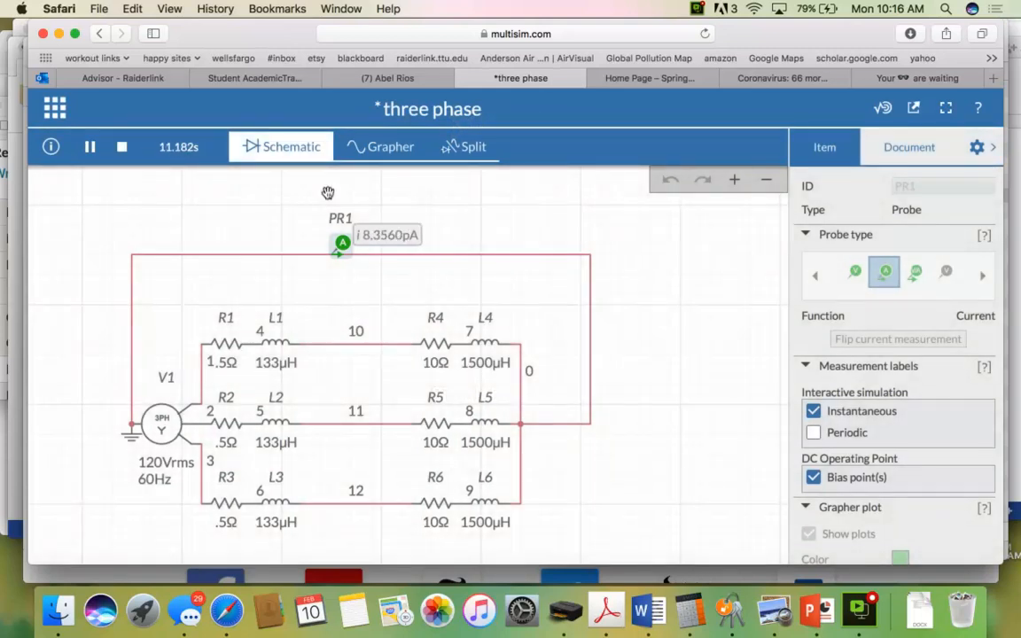
{"action": "left_click", "coordinate": [383, 152]}
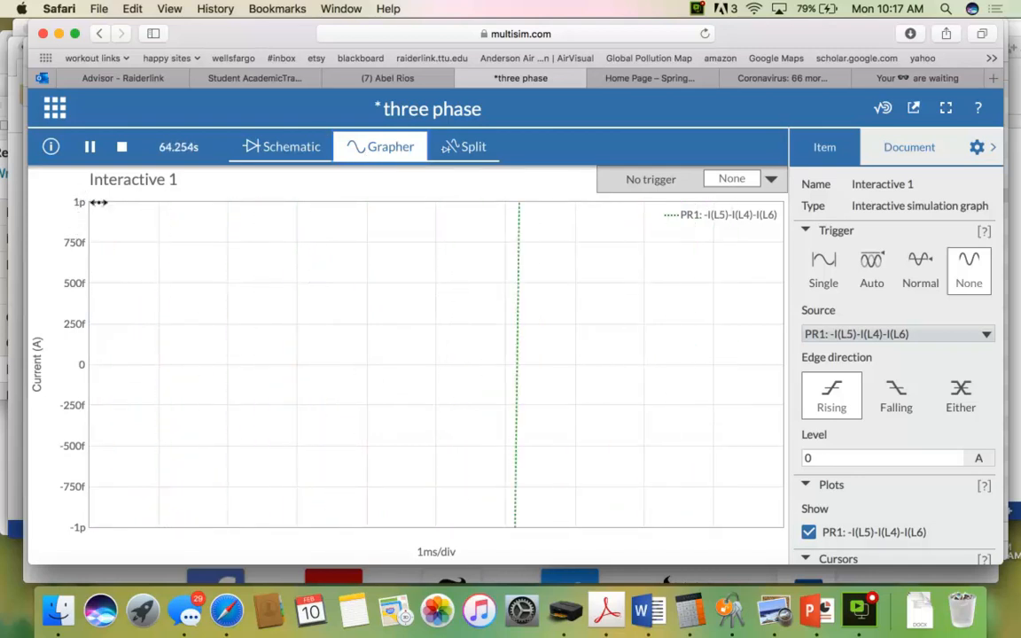
{"action": "left_click", "coordinate": [90, 148]}
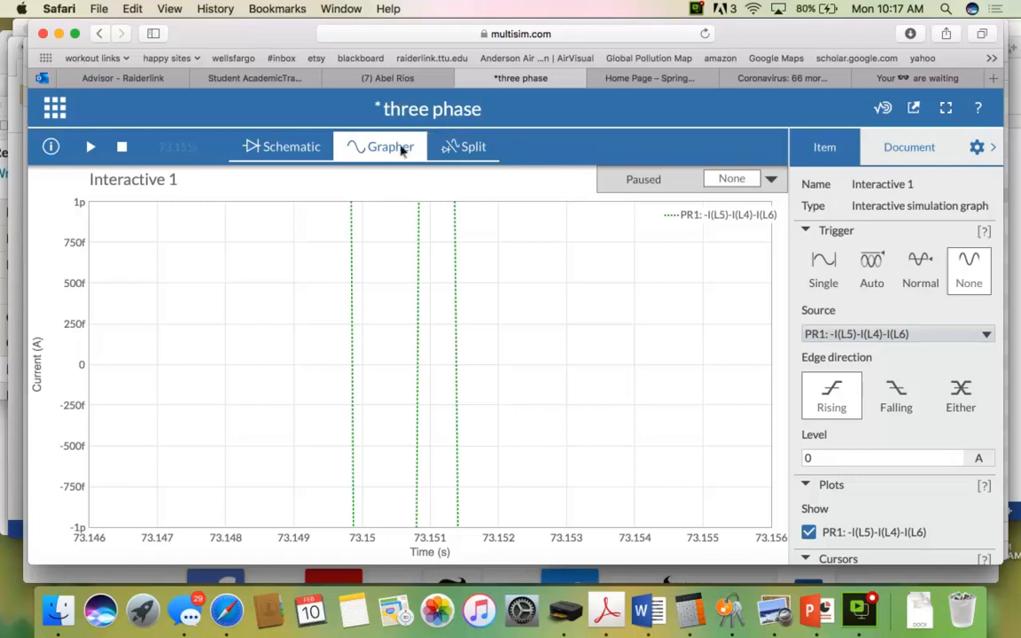
{"action": "left_click", "coordinate": [317, 147]}
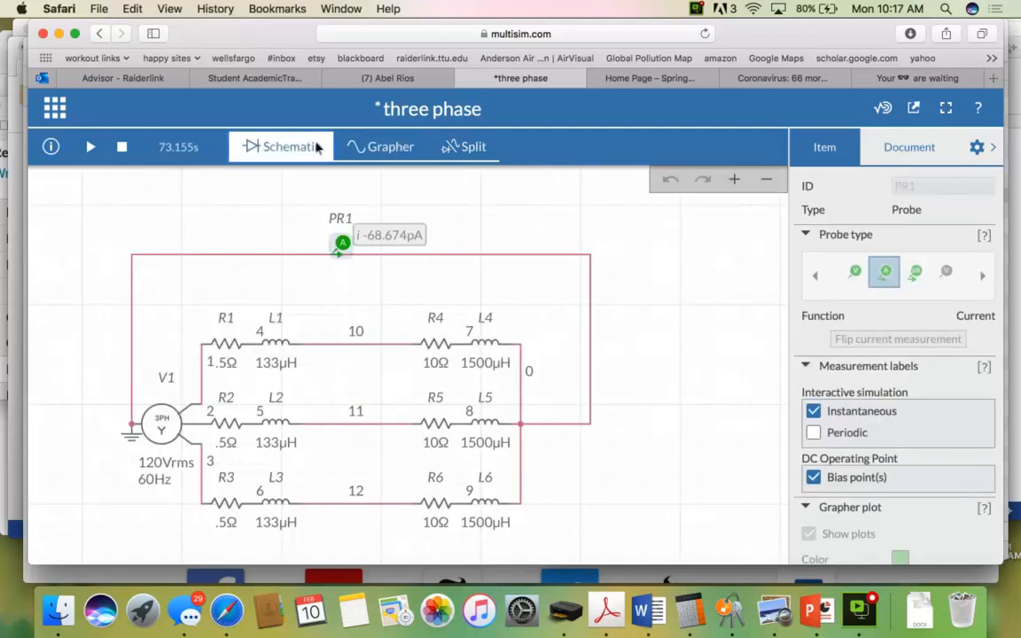
Set resistor R4's resistance to 10000 Ω and stop the paused simulation
{"action": "left_click", "coordinate": [439, 366]}
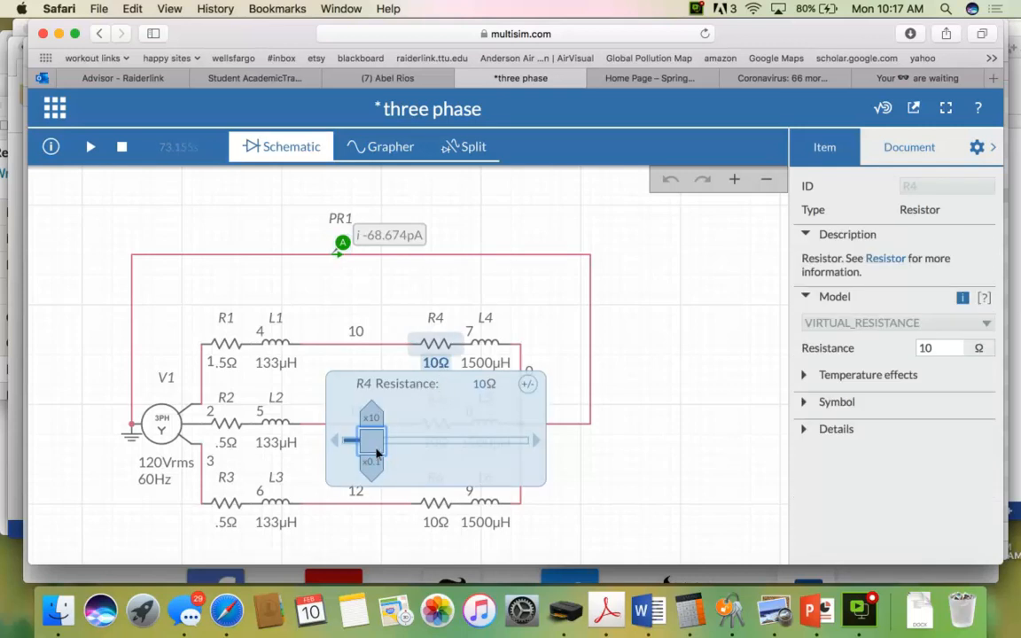
{"action": "mouse_move", "coordinate": [372, 448]}
{"action": "left_mouse_down"}
{"action": "mouse_move", "coordinate": [515, 458]}
{"action": "mouse_move", "coordinate": [454, 439]}
{"action": "mouse_move", "coordinate": [364, 441]}
{"action": "left_mouse_up"}
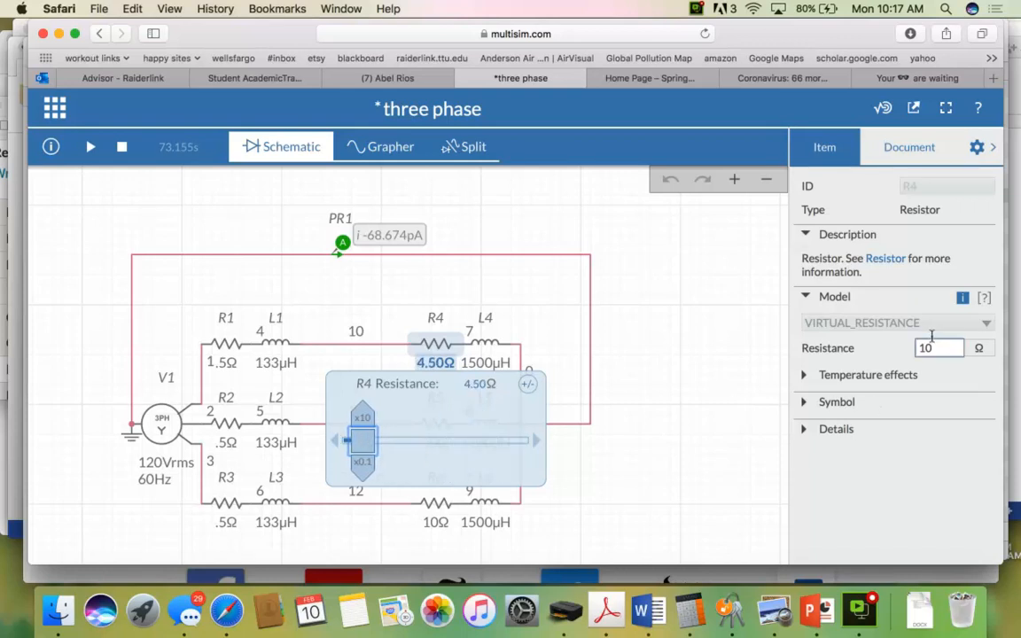
{"action": "left_click_drag", "start_coordinate": [932, 348], "coordinate": [915, 351]}
{"action": "type", "text": "1"}
{"action": "key", "text": "Return"}
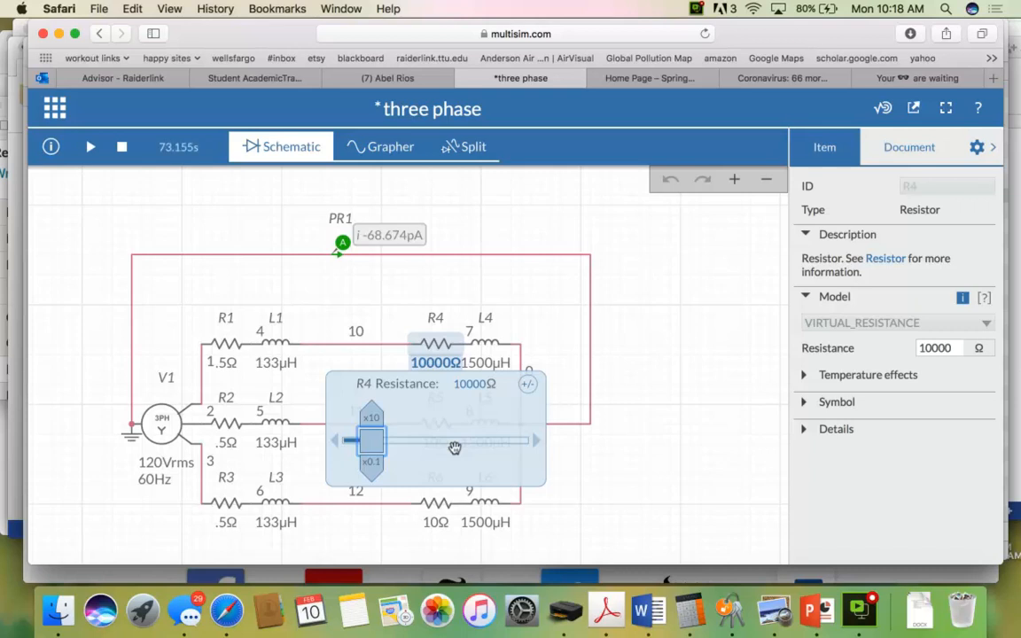
{"action": "left_click", "coordinate": [618, 330]}
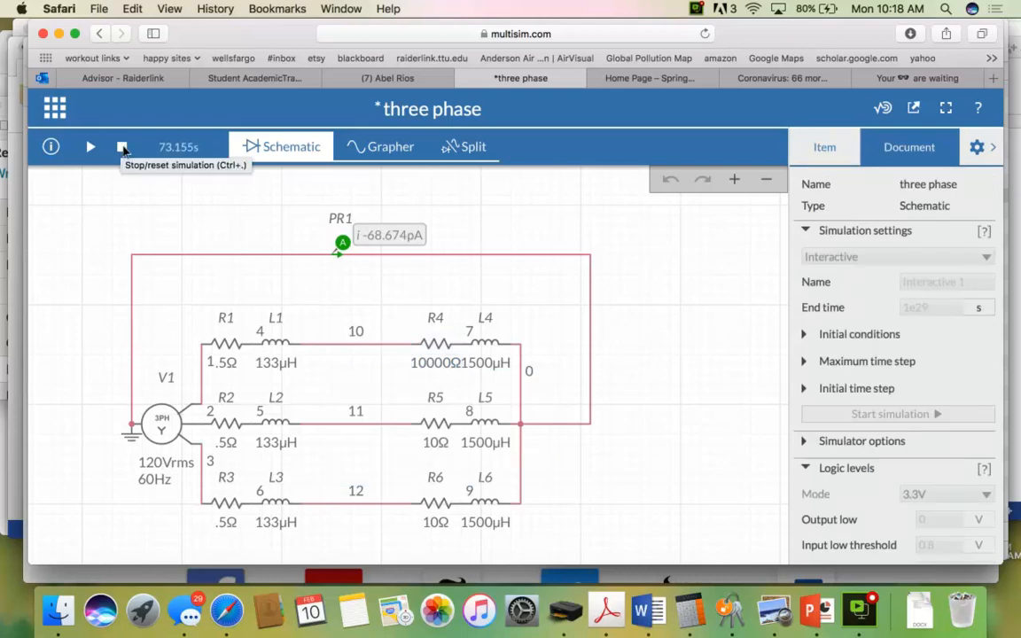
{"action": "left_click", "coordinate": [123, 148]}
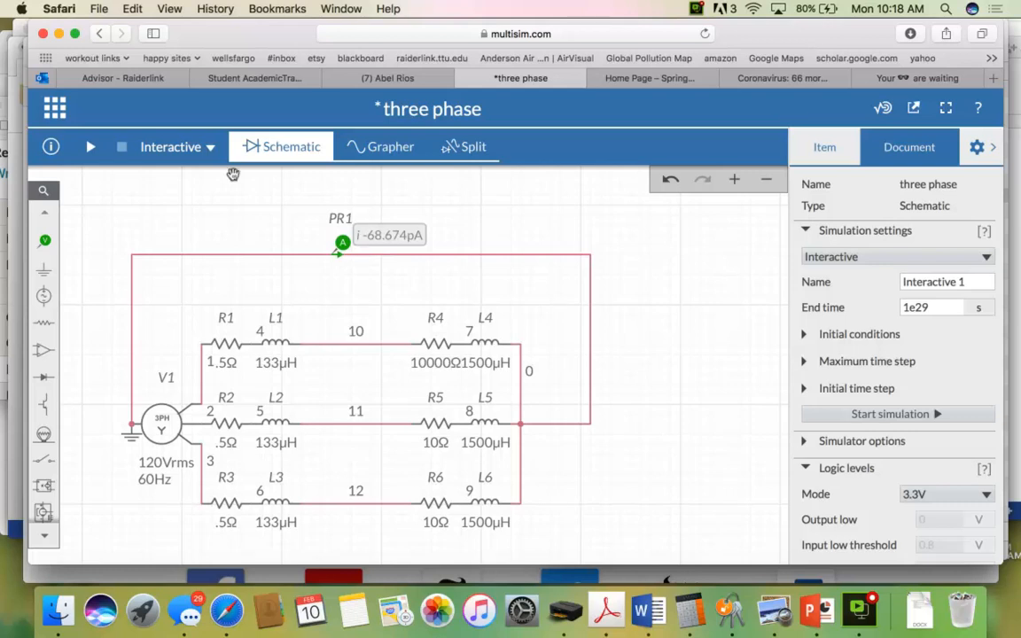
Run the interactive simulation with the unbalanced load, check the neutral current at probe PR1, and stop the simulation
{"action": "left_click", "coordinate": [91, 148]}
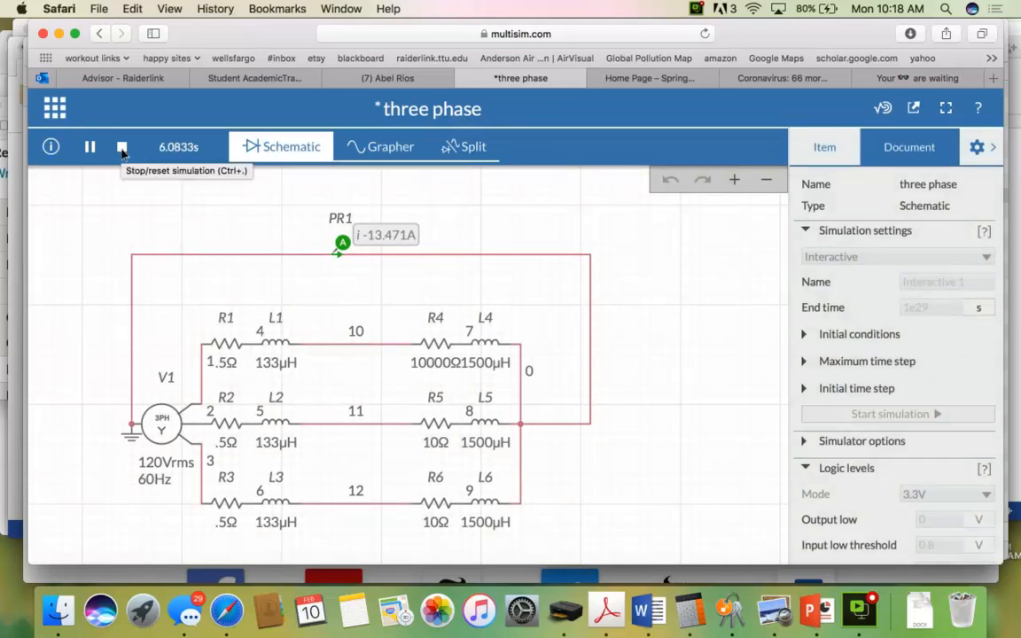
{"action": "left_click", "coordinate": [123, 148]}
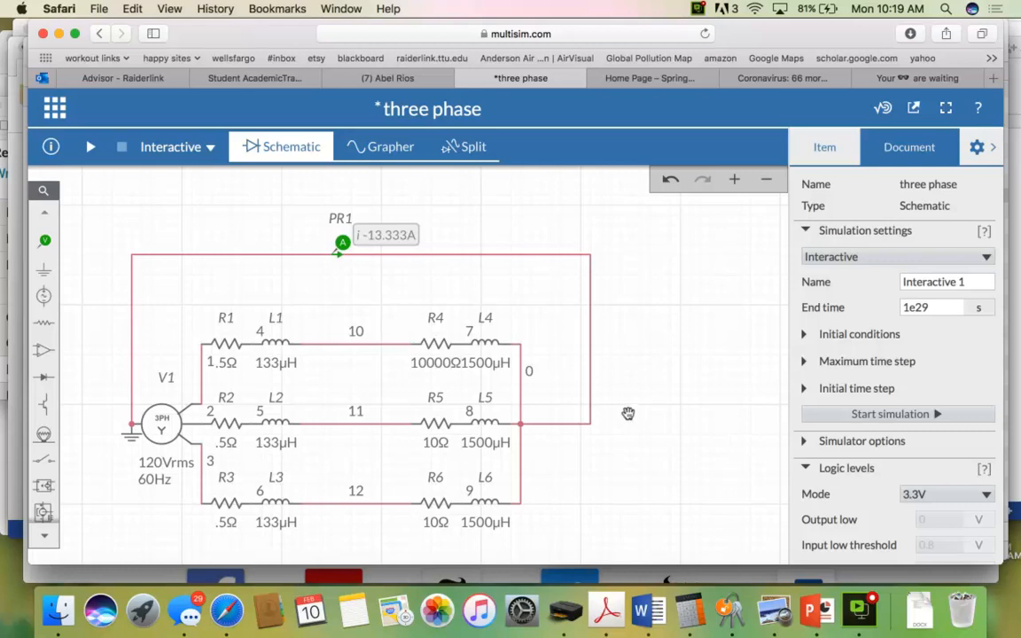
{"action": "left_click", "coordinate": [55, 105]}
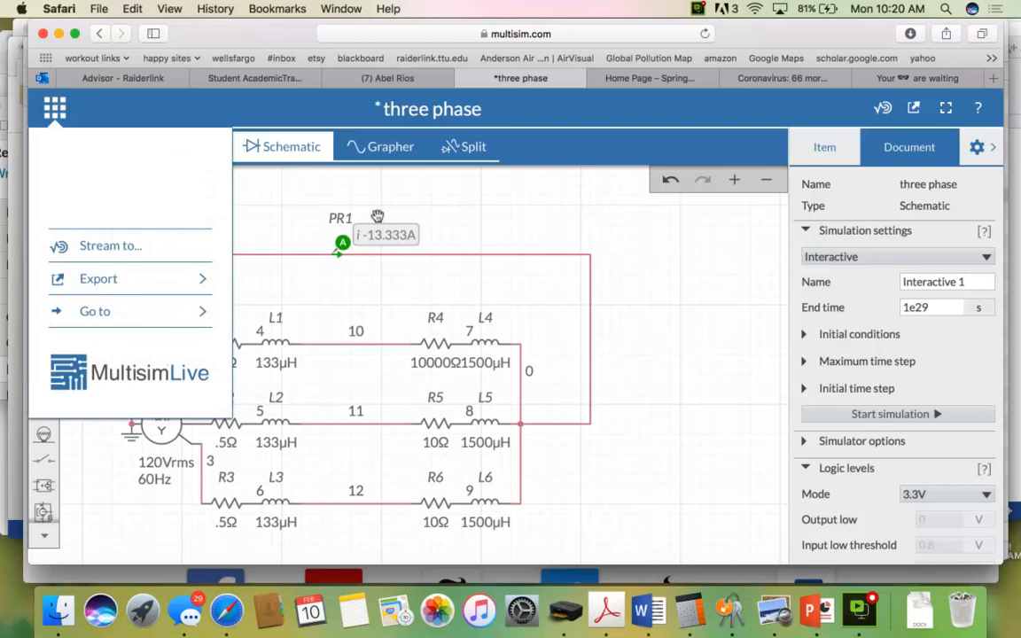
{"action": "left_click", "coordinate": [602, 208]}
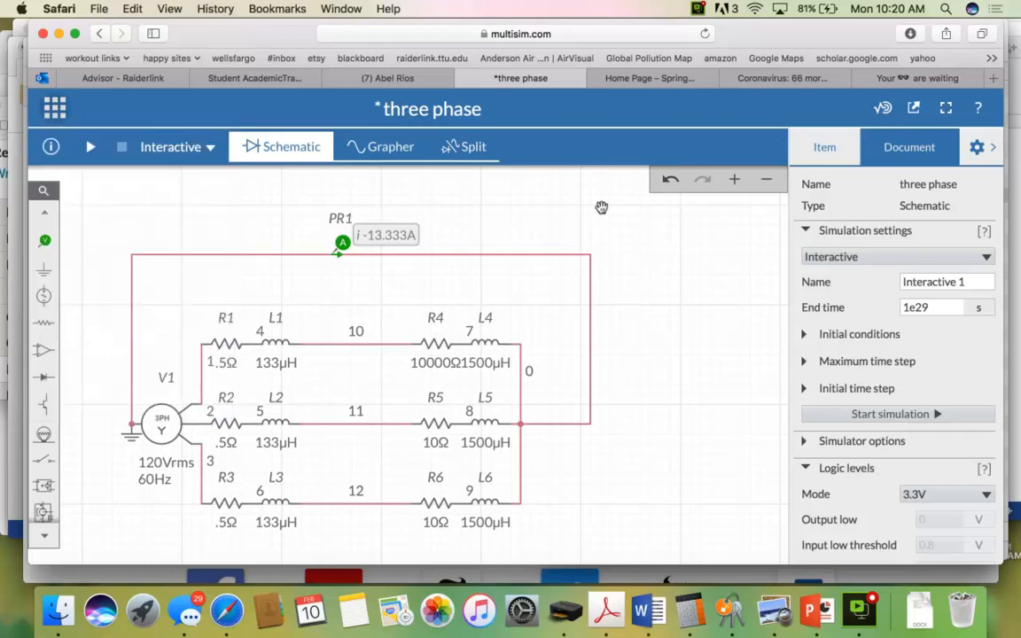
{"action": "scroll", "coordinate": [601, 207], "scroll_direction": "up", "scroll_amount": 5}
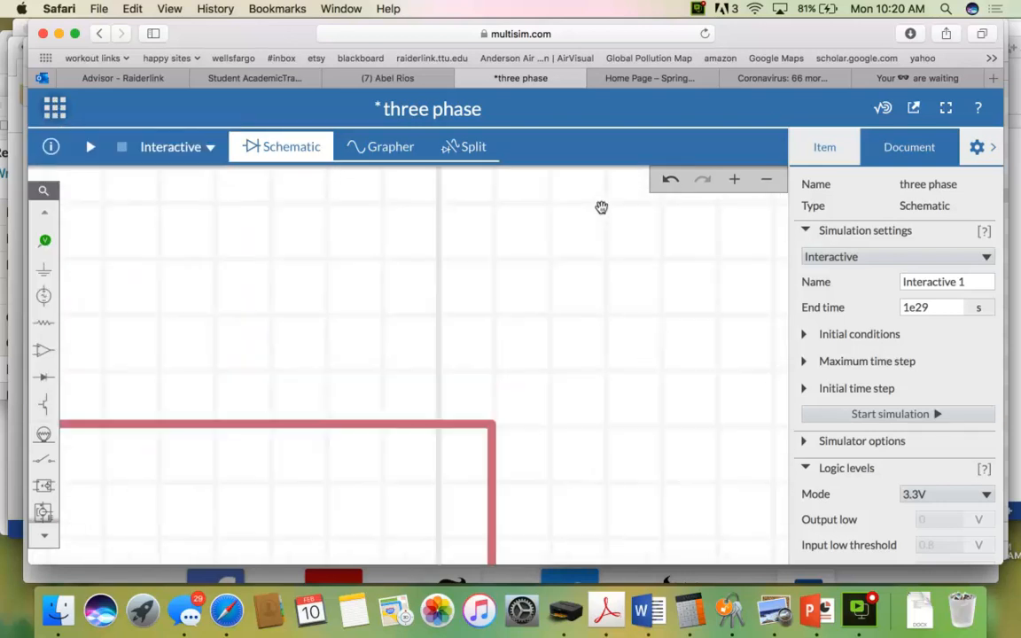
{"action": "key", "text": "shift+super+backslash"}
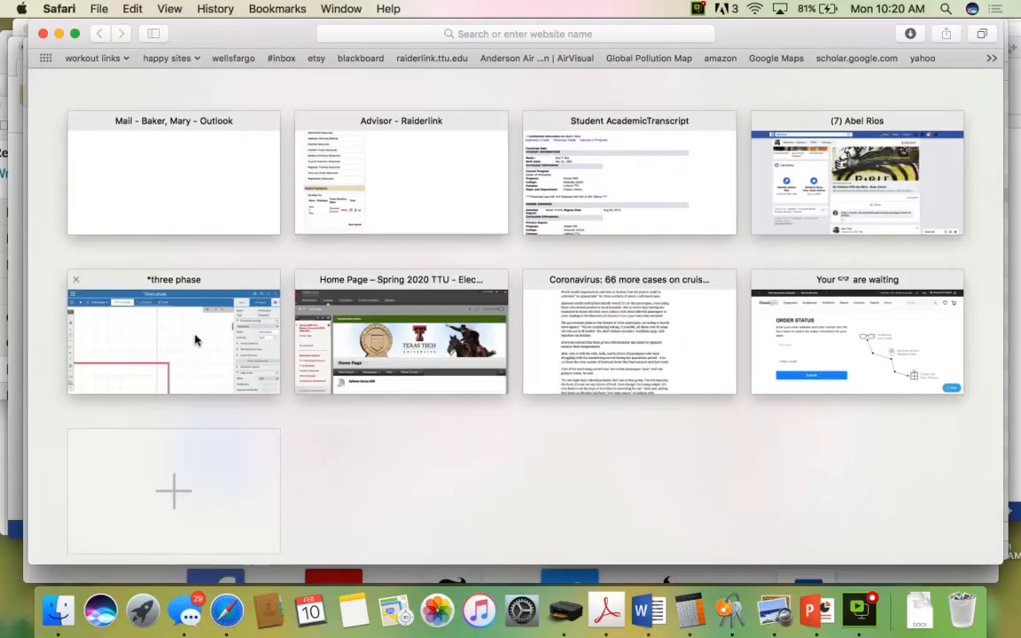
{"action": "left_click", "coordinate": [257, 336]}
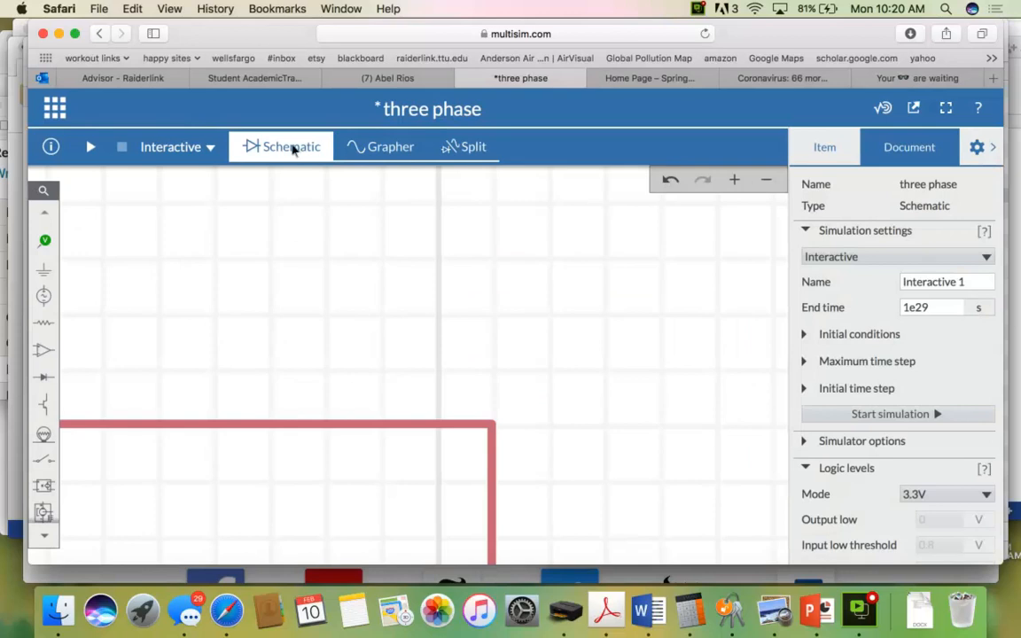
Create a new circuit file, discarding the unsaved changes to the three phase circuit
{"action": "left_click", "coordinate": [55, 107]}
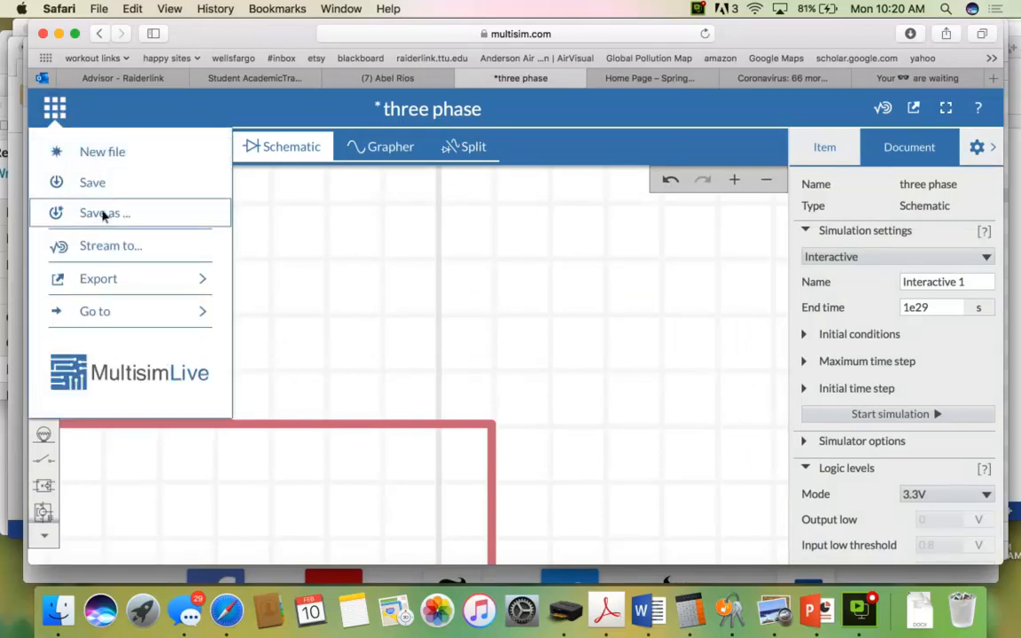
{"action": "left_click", "coordinate": [104, 153]}
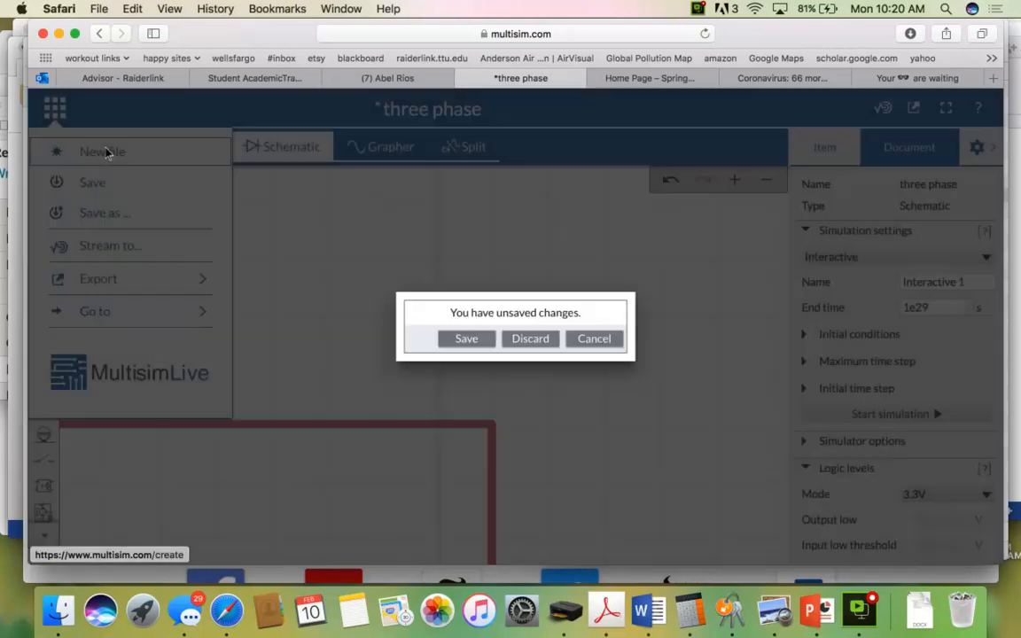
{"action": "left_click", "coordinate": [532, 339]}
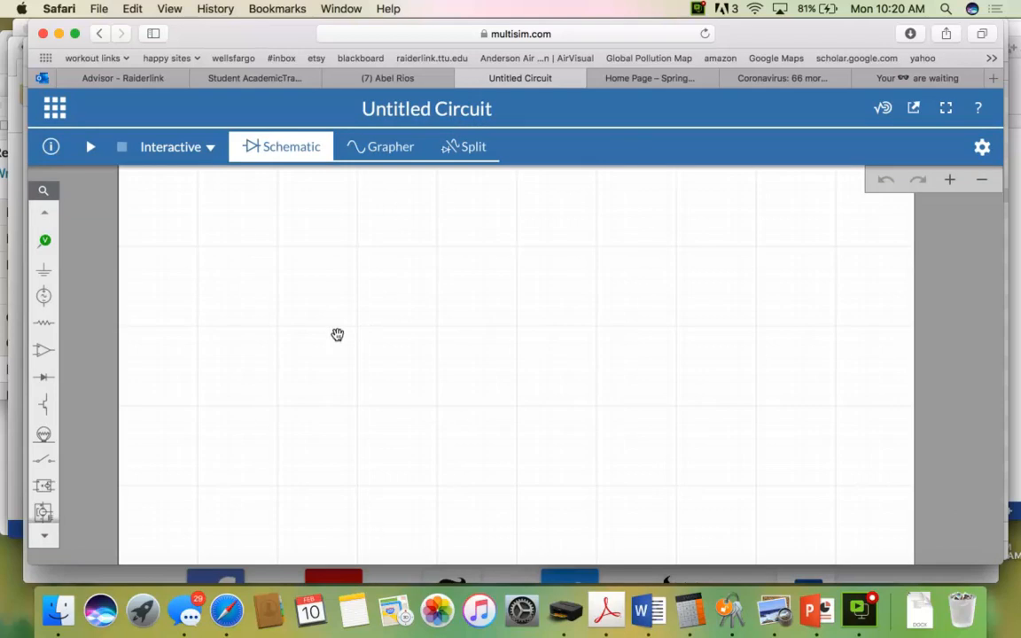
Place a Three Phase Wye source on the blank schematic
{"action": "left_click", "coordinate": [42, 296]}
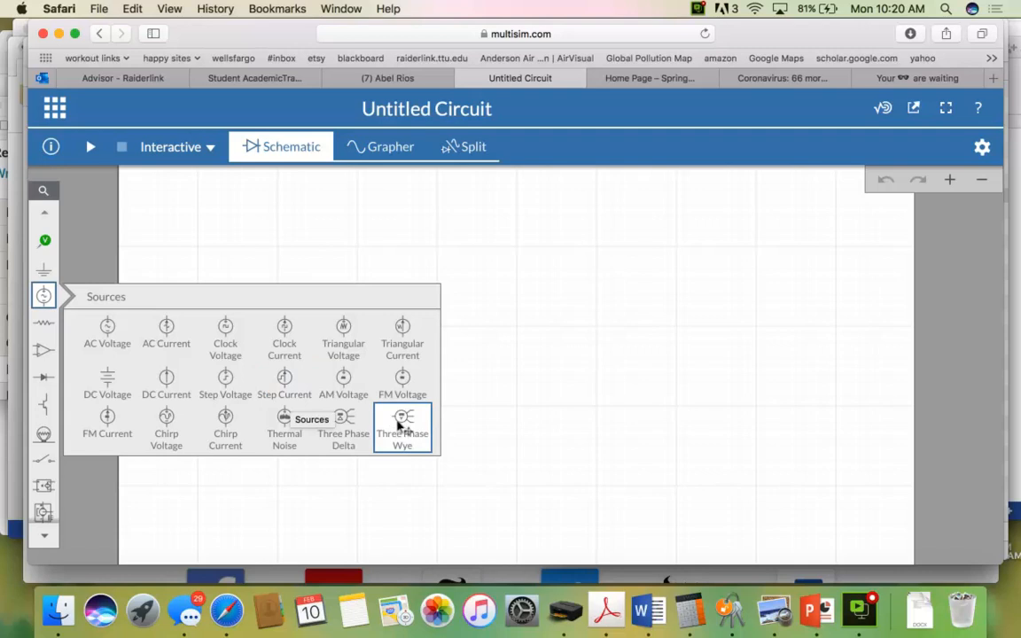
{"action": "left_click", "coordinate": [399, 426]}
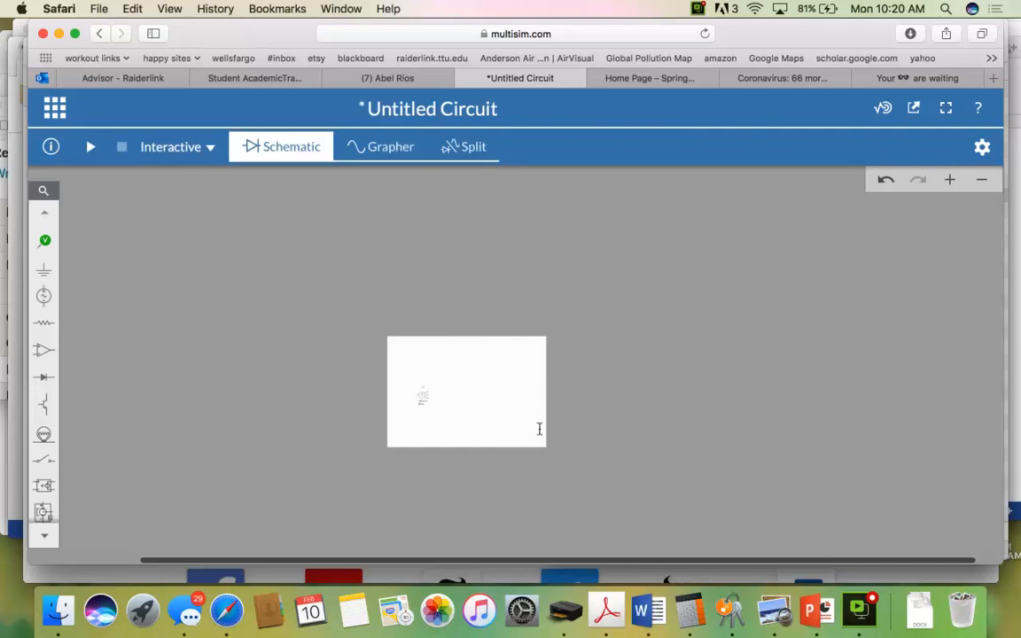
{"action": "left_click_drag", "start_coordinate": [540, 428], "coordinate": [595, 438]}
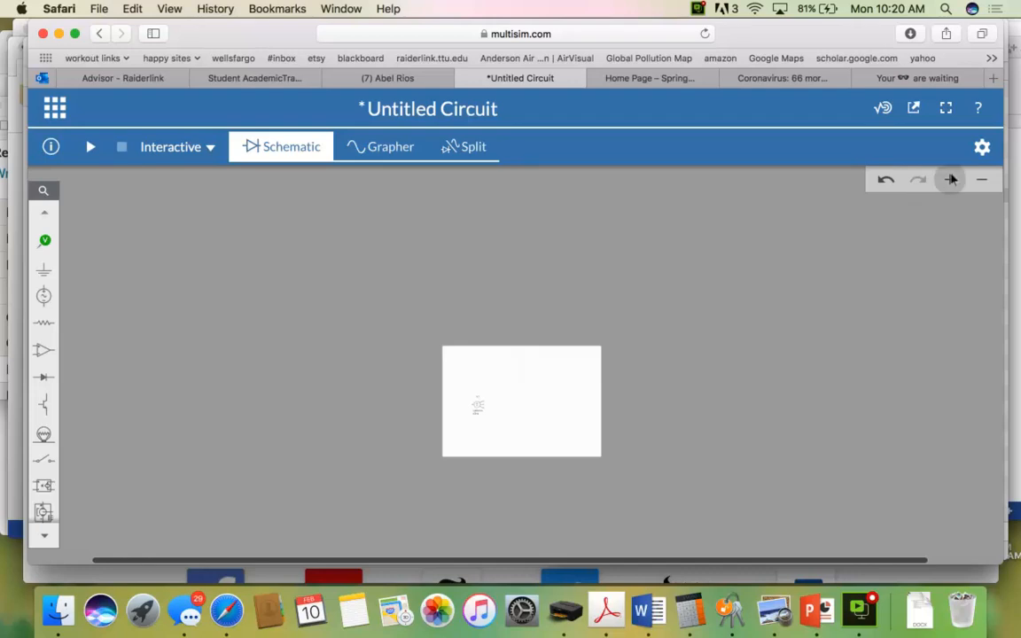
{"action": "left_click", "coordinate": [951, 179]}
{"action": "left_click", "coordinate": [951, 179]}
{"action": "left_click", "coordinate": [951, 179]}
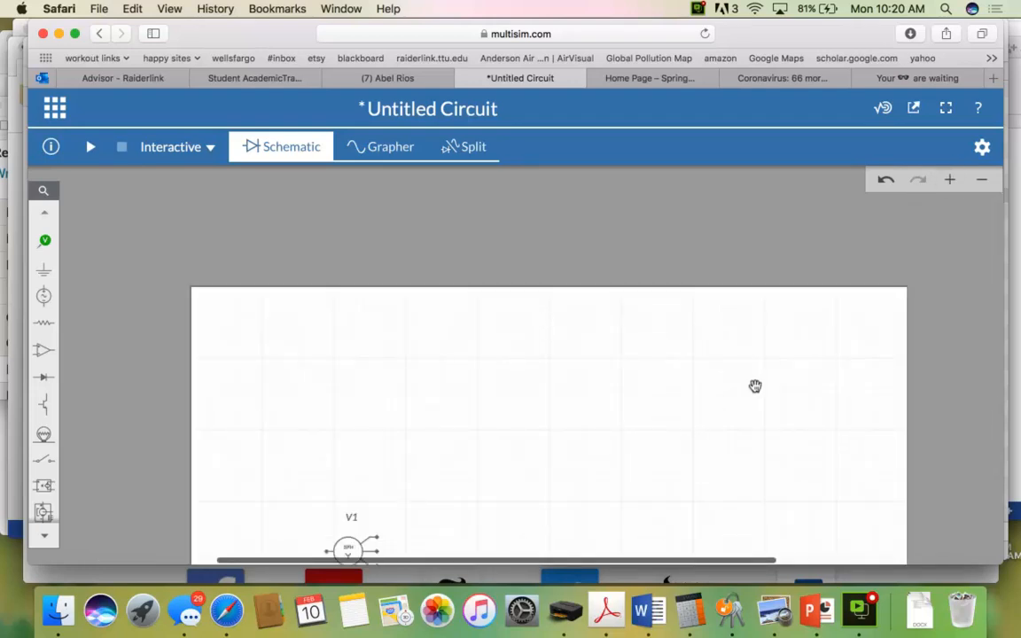
{"action": "scroll", "coordinate": [770, 325], "scroll_direction": "down", "scroll_amount": 5}
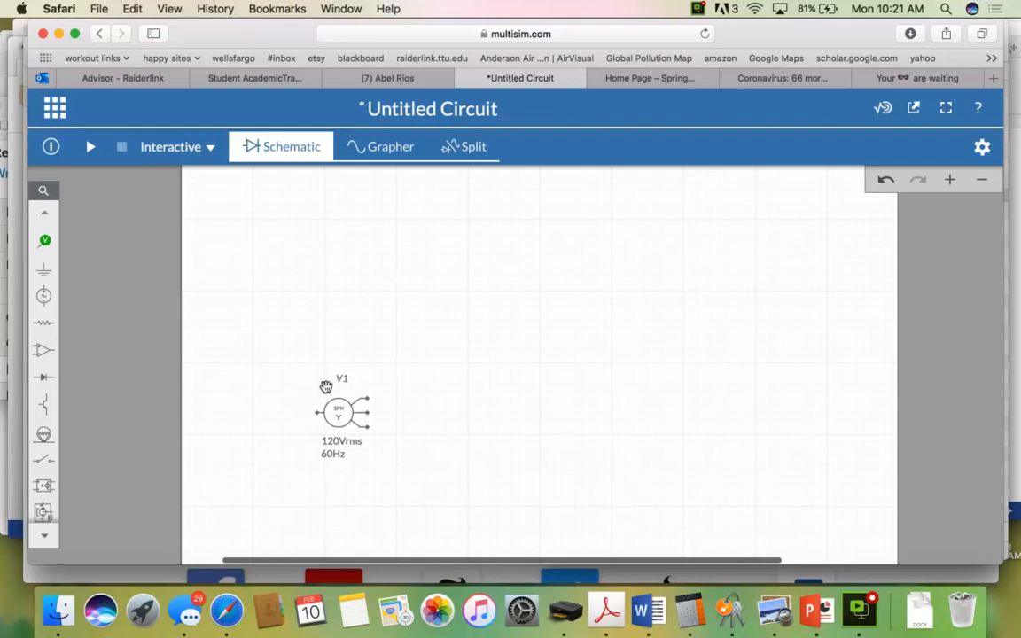
Inspect source V1's model parameters, including its RMS voltage, frequency and damping factor
{"action": "left_click", "coordinate": [326, 387]}
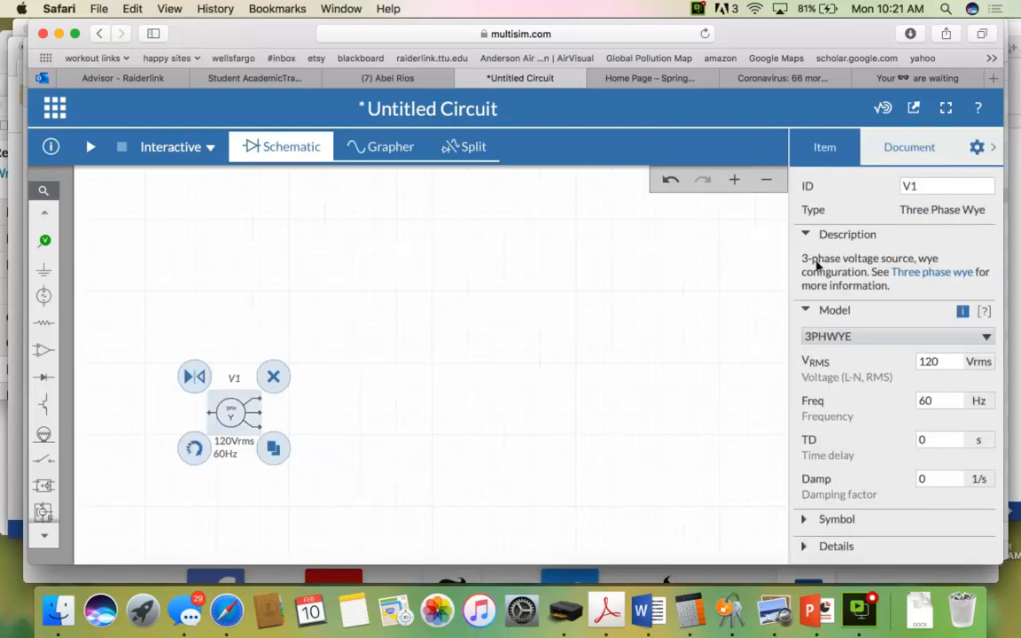
{"action": "left_click", "coordinate": [938, 358]}
{"action": "left_click", "coordinate": [928, 401]}
{"action": "left_click", "coordinate": [937, 358]}
{"action": "left_click", "coordinate": [932, 481]}
{"action": "left_click", "coordinate": [930, 494]}
{"action": "left_click", "coordinate": [925, 479]}
{"action": "left_click", "coordinate": [905, 527]}
Review source V1's symbol choices, the pin layout in its details, and the available models
{"action": "left_click", "coordinate": [847, 520]}
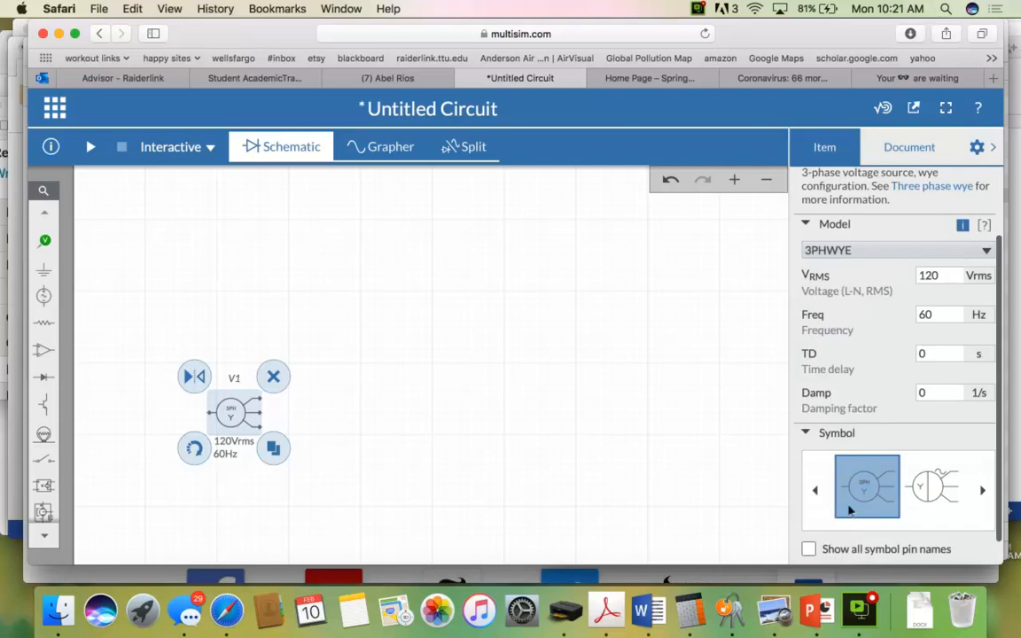
{"action": "scroll", "coordinate": [850, 510], "scroll_direction": "down", "scroll_amount": 1}
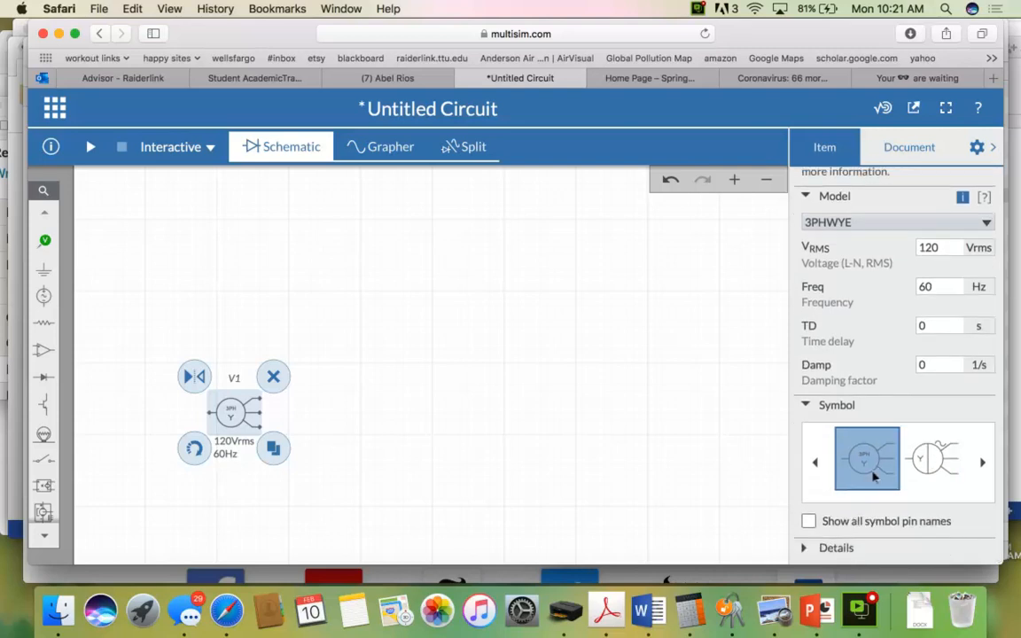
{"action": "left_click", "coordinate": [836, 548]}
{"action": "scroll", "coordinate": [847, 552], "scroll_direction": "down", "scroll_amount": 3}
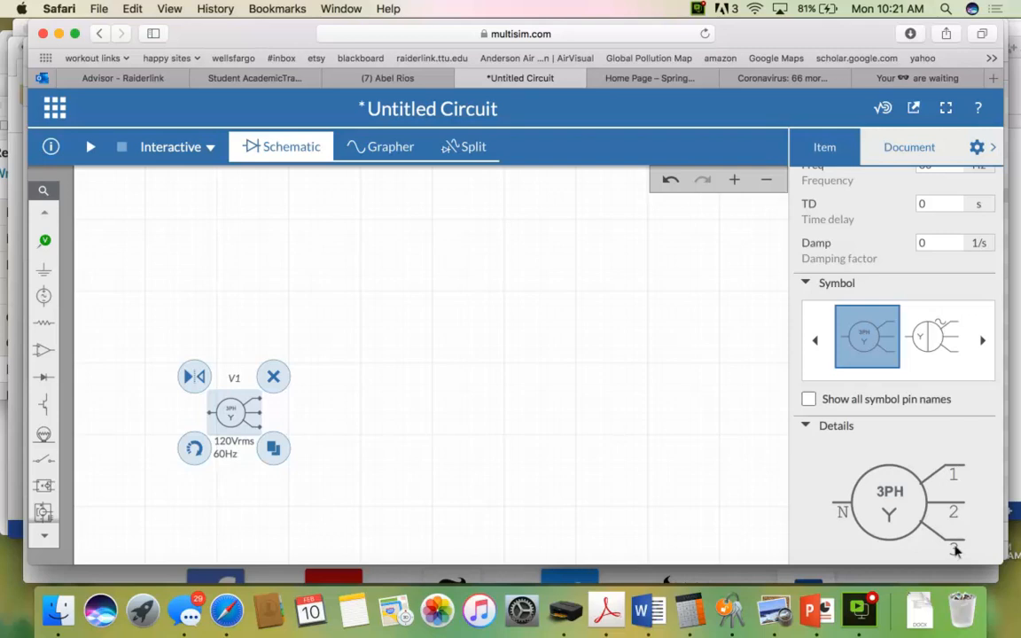
{"action": "scroll", "coordinate": [911, 401], "scroll_direction": "up", "scroll_amount": 5}
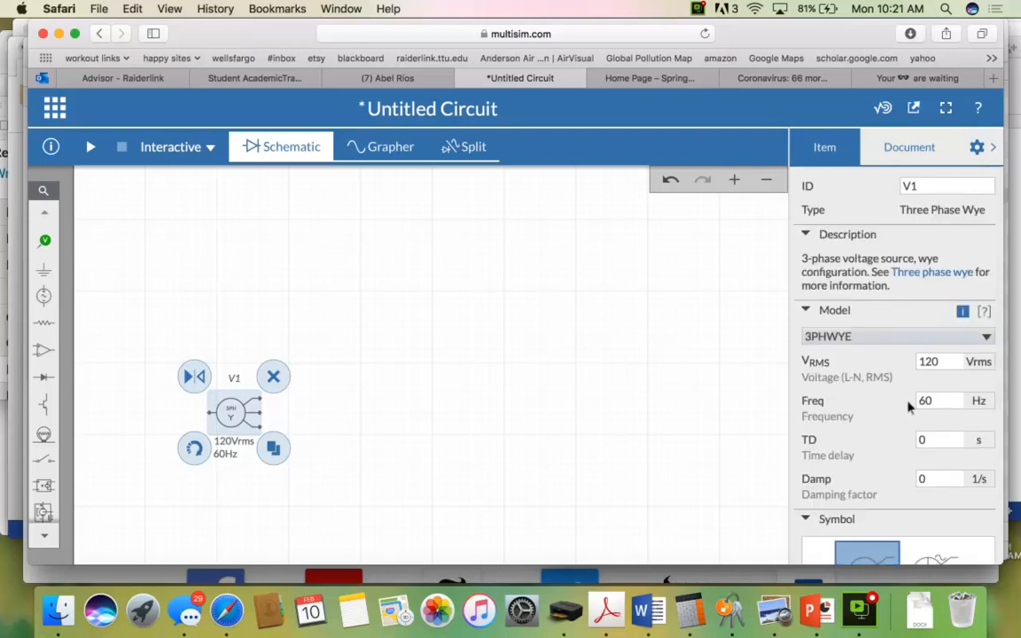
{"action": "scroll", "coordinate": [910, 406], "scroll_direction": "up", "scroll_amount": 1}
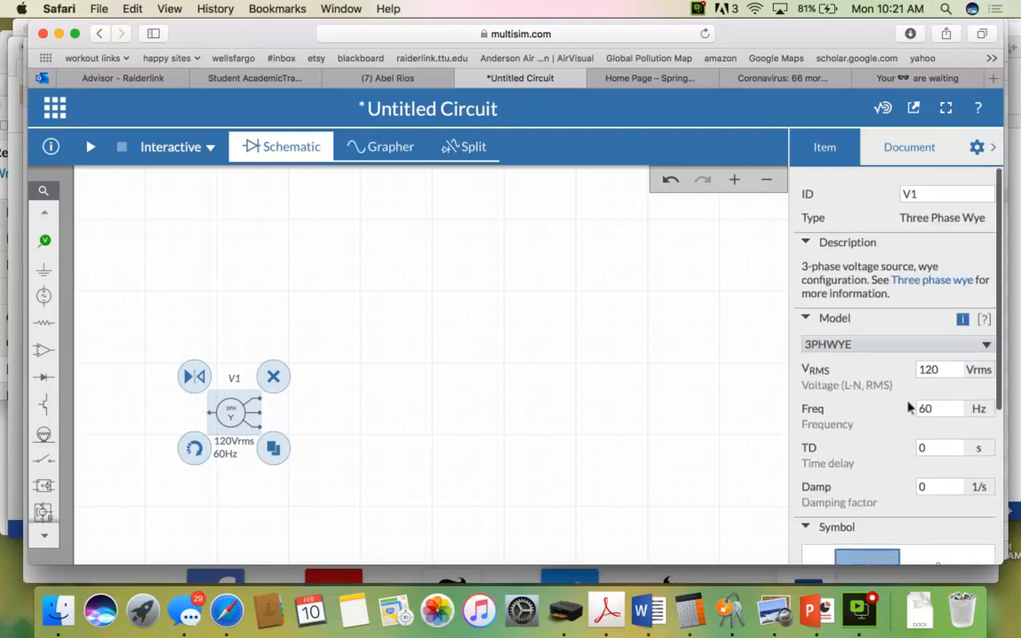
{"action": "scroll", "coordinate": [909, 406], "scroll_direction": "down", "scroll_amount": 1}
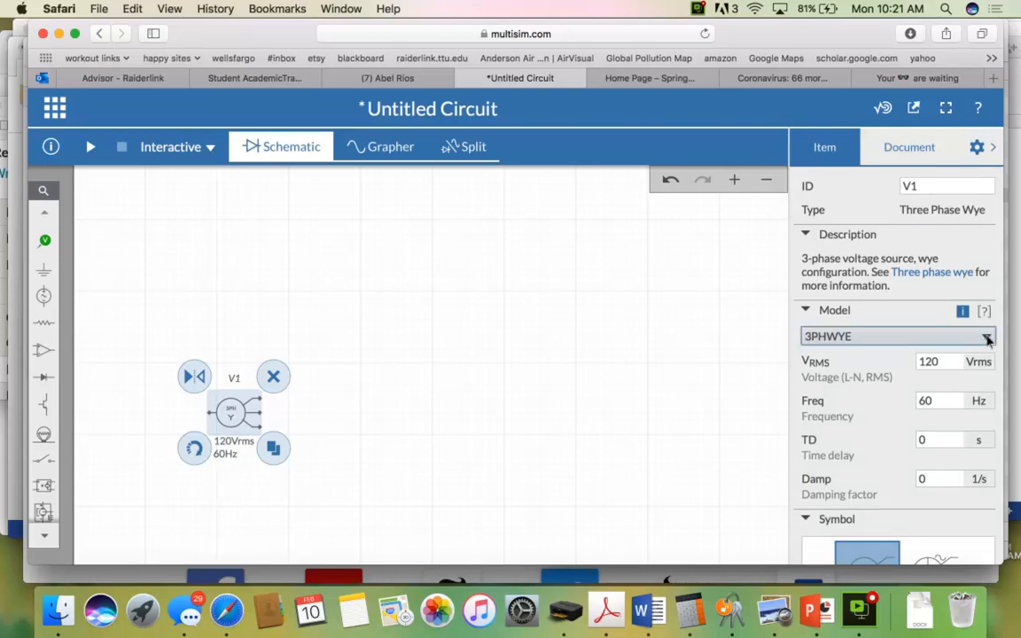
{"action": "left_click", "coordinate": [987, 338]}
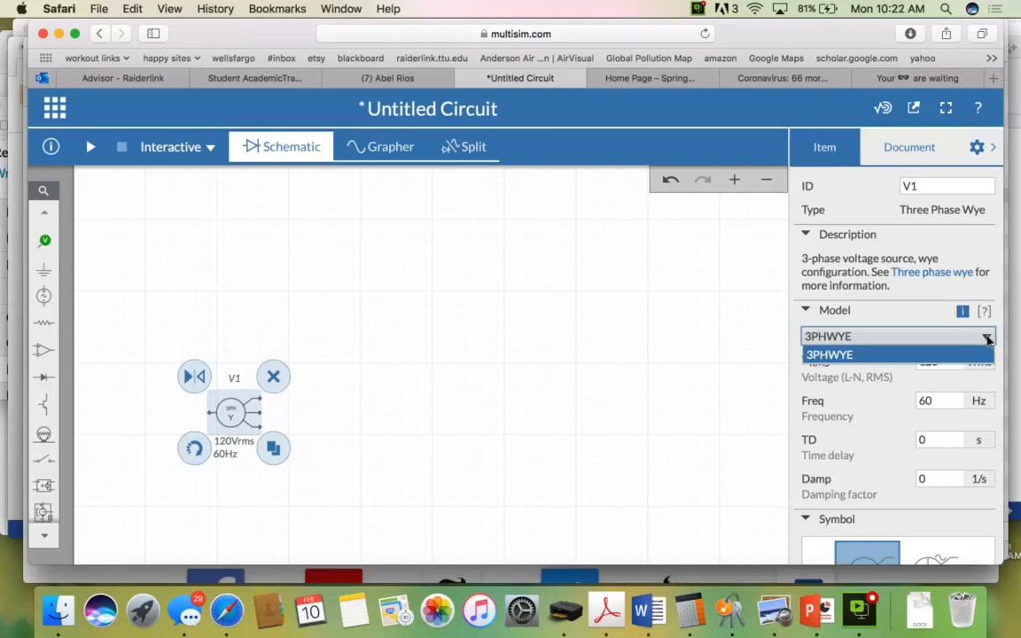
Read the help page on the Three phase wye source and return to the untitled circuit
{"action": "left_click", "coordinate": [916, 268]}
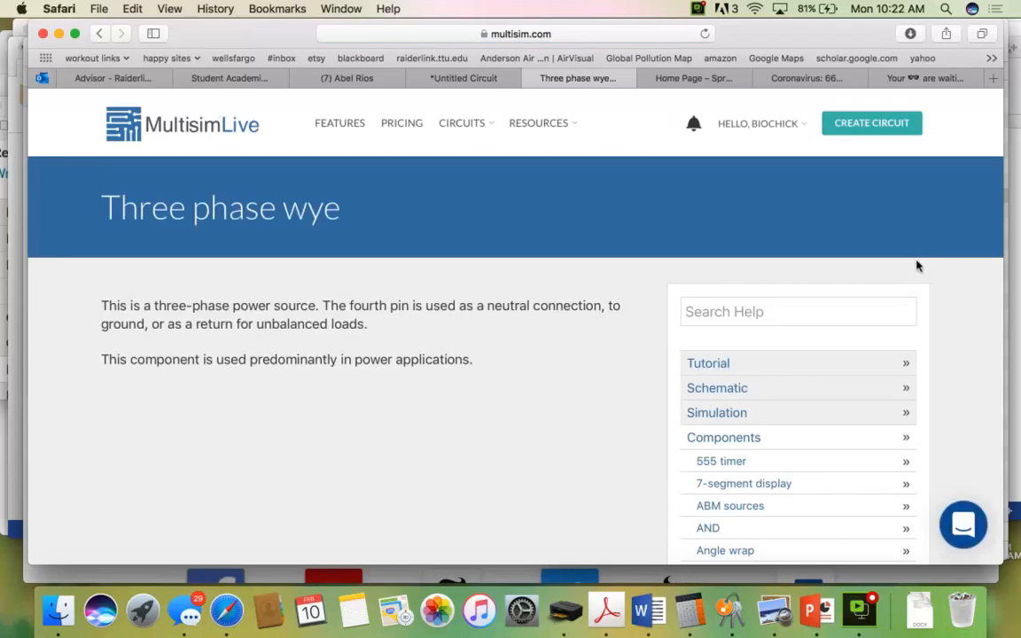
{"action": "scroll", "coordinate": [593, 387], "scroll_direction": "down", "scroll_amount": 2}
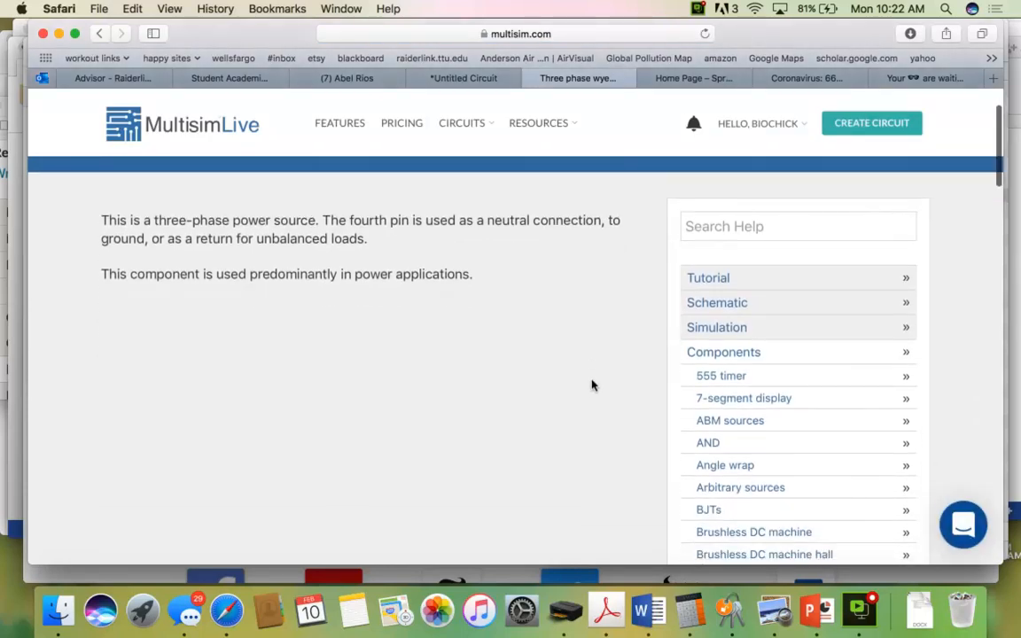
{"action": "scroll", "coordinate": [594, 386], "scroll_direction": "up", "scroll_amount": 2}
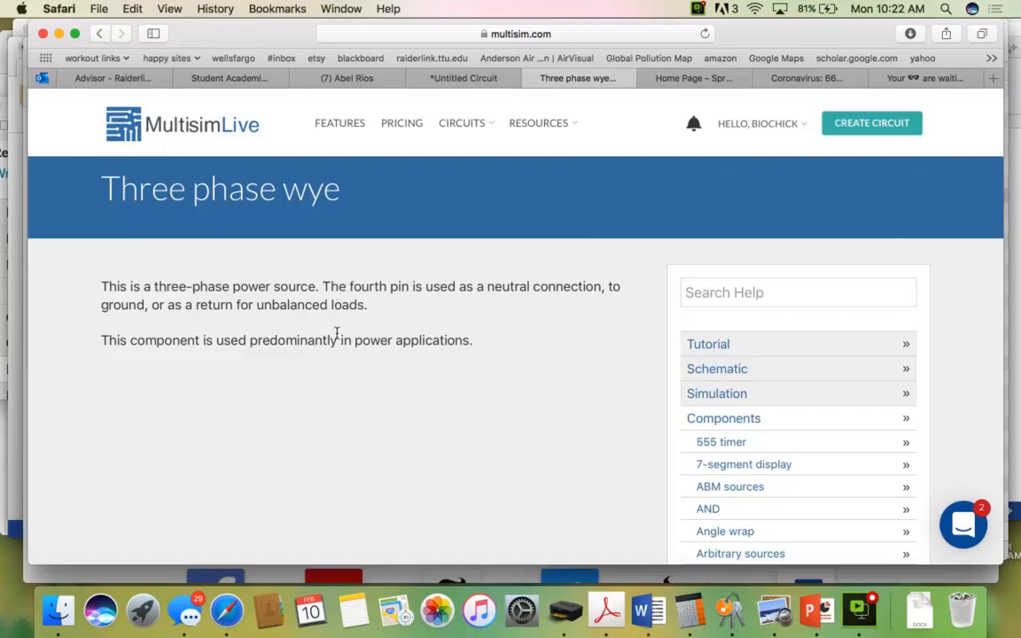
{"action": "scroll", "coordinate": [337, 334], "scroll_direction": "down", "scroll_amount": 5}
{"action": "scroll", "coordinate": [336, 341], "scroll_direction": "up", "scroll_amount": 2}
{"action": "scroll", "coordinate": [337, 342], "scroll_direction": "up", "scroll_amount": 3}
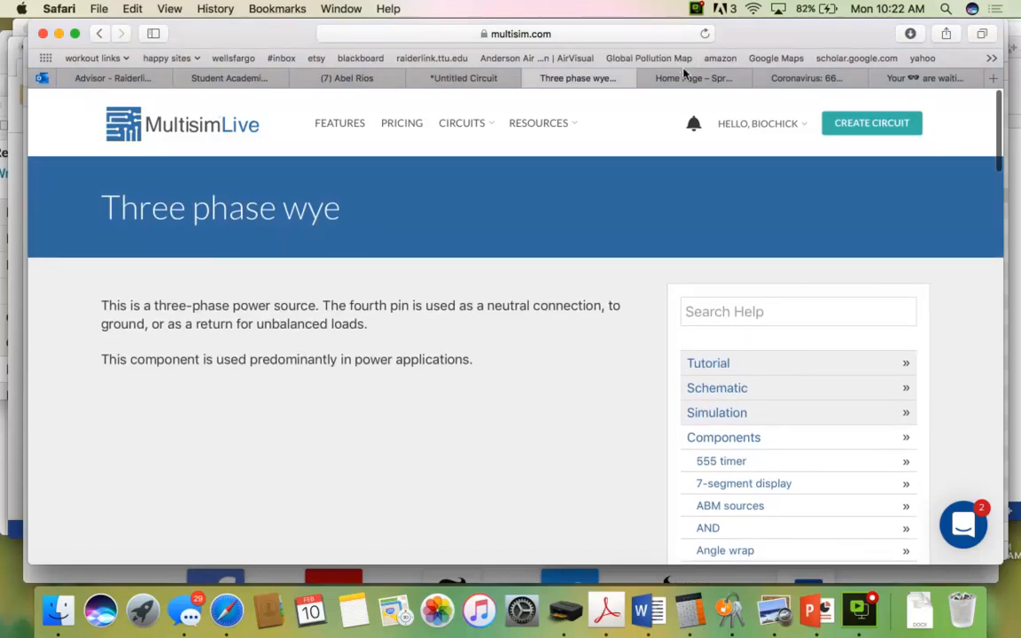
{"action": "left_click", "coordinate": [447, 77]}
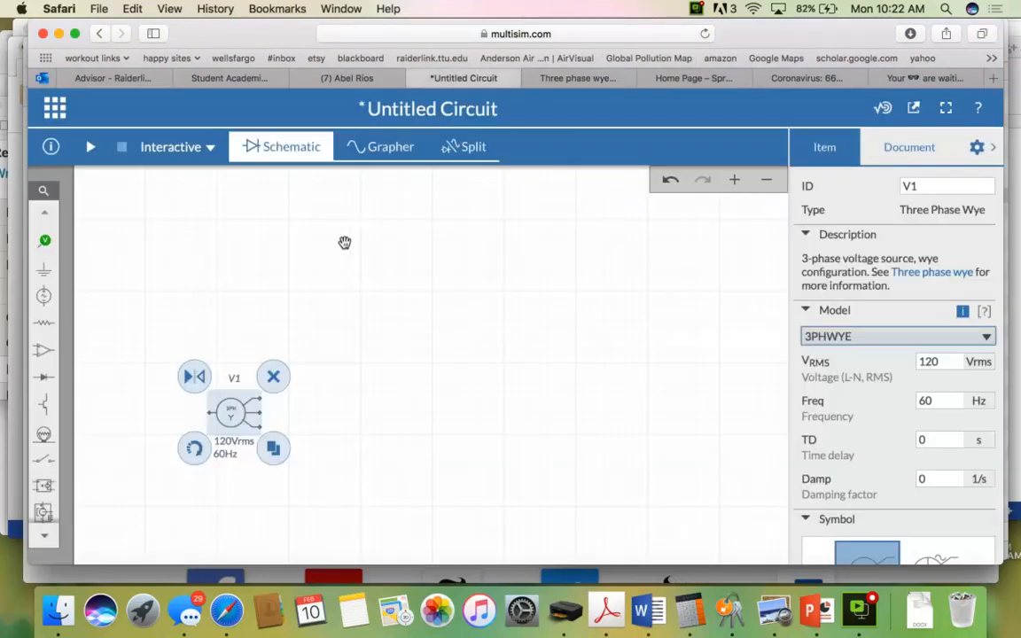
Place a resistor just above and to the right of source V1's phase terminals
{"action": "left_click", "coordinate": [386, 386]}
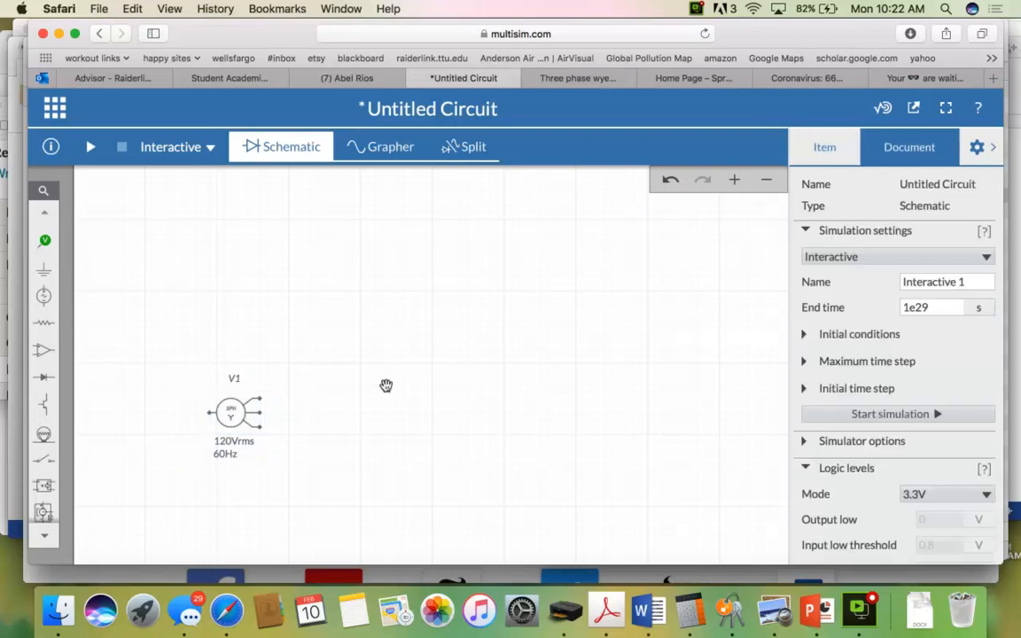
{"action": "left_click", "coordinate": [41, 325]}
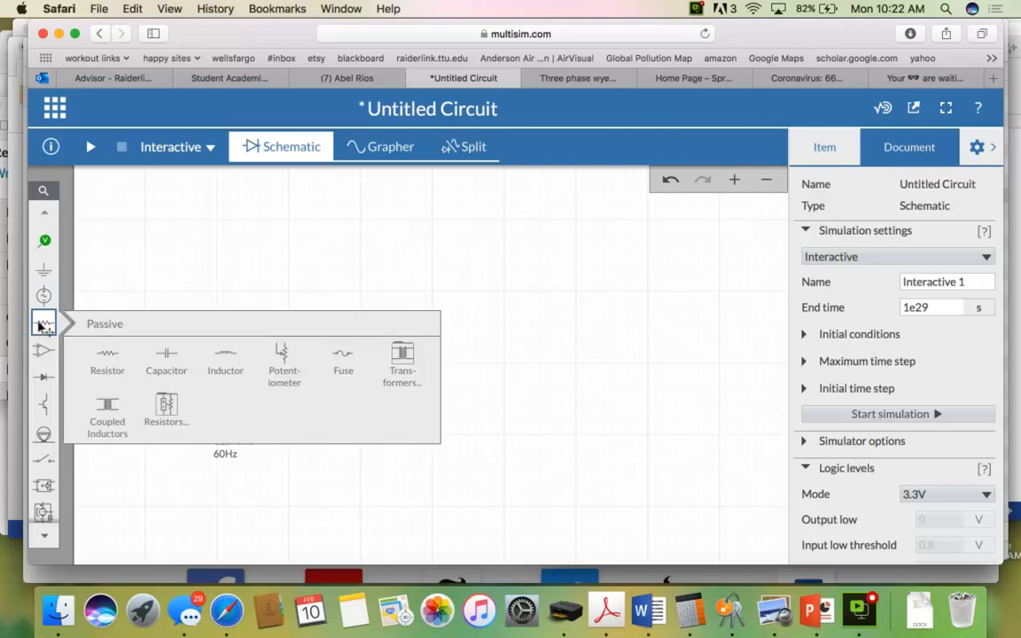
{"action": "left_click", "coordinate": [106, 357]}
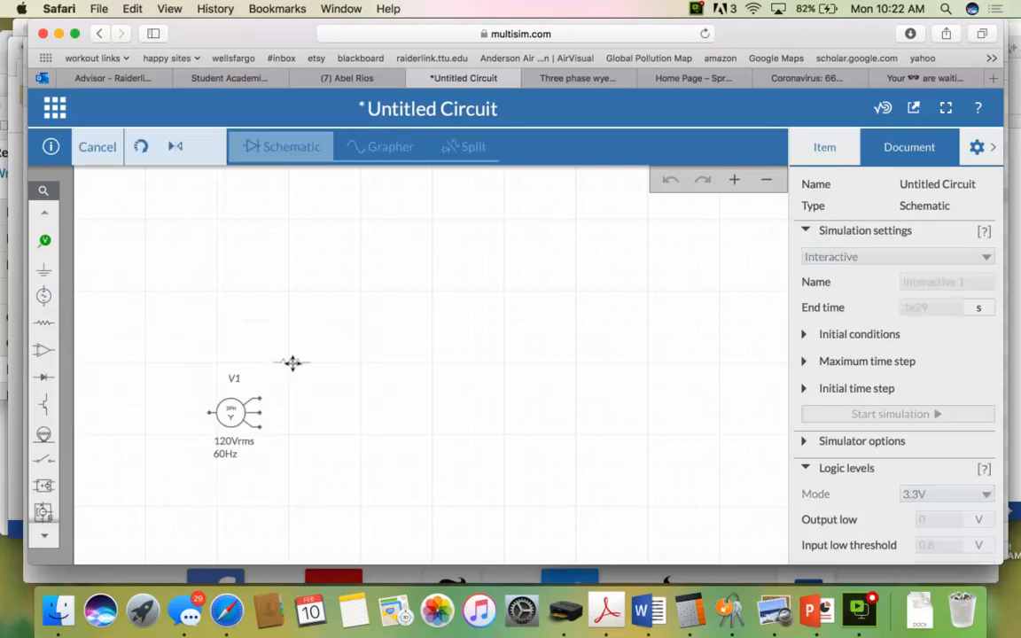
{"action": "left_click", "coordinate": [297, 370]}
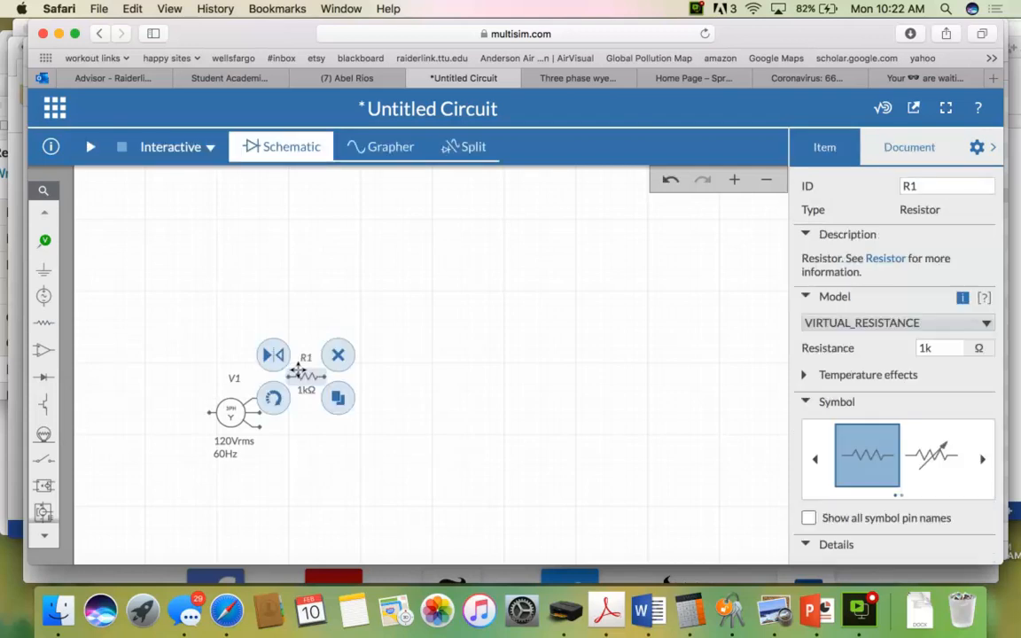
Wire source V1's upper phase terminal to the left terminal of resistor R1
{"action": "left_click", "coordinate": [310, 285]}
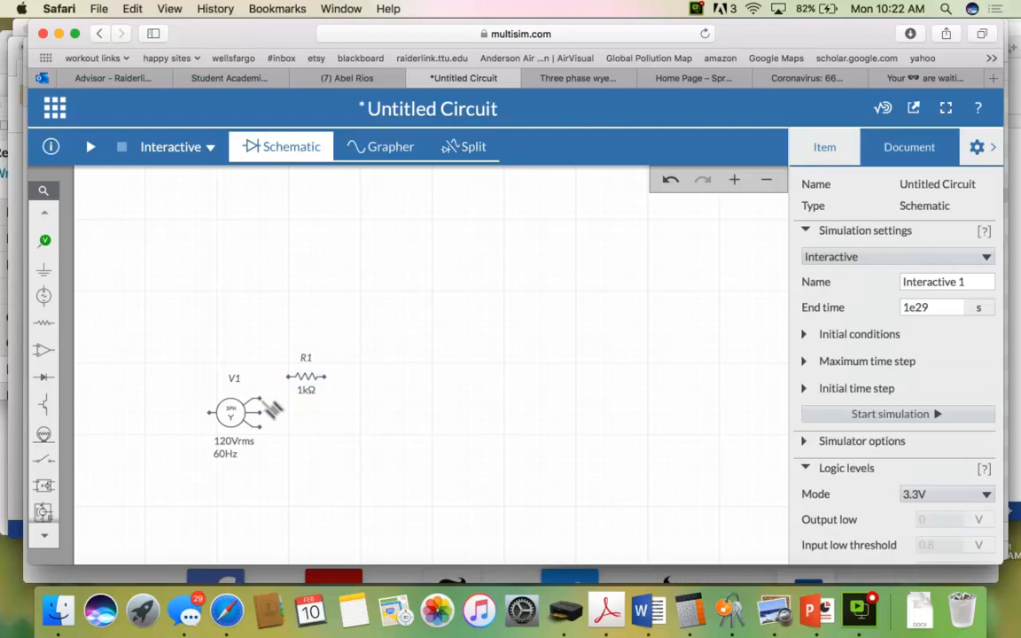
{"action": "left_click", "coordinate": [266, 404]}
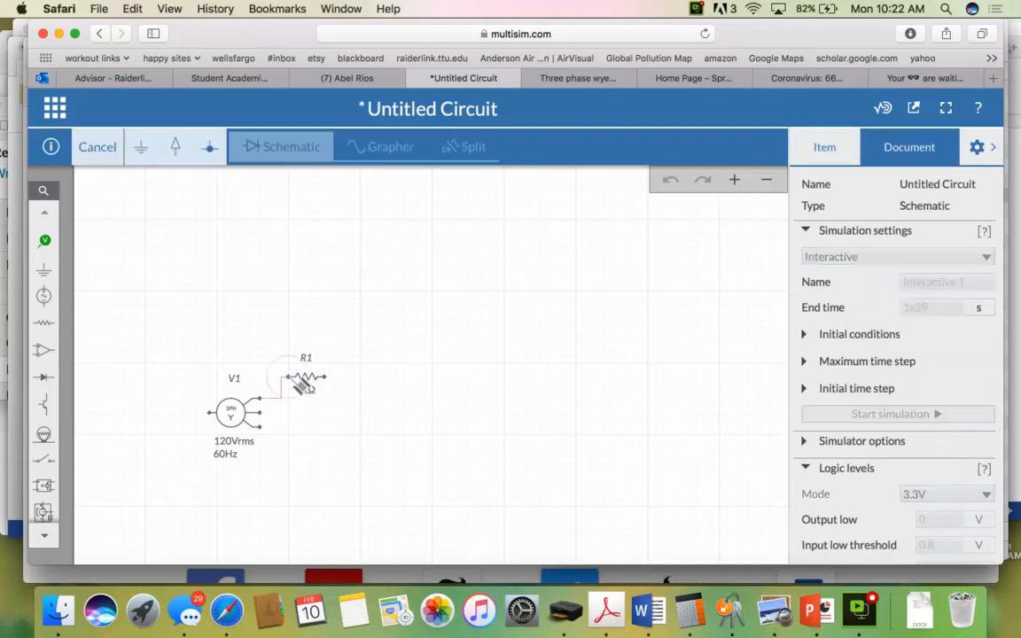
{"action": "left_click", "coordinate": [286, 378]}
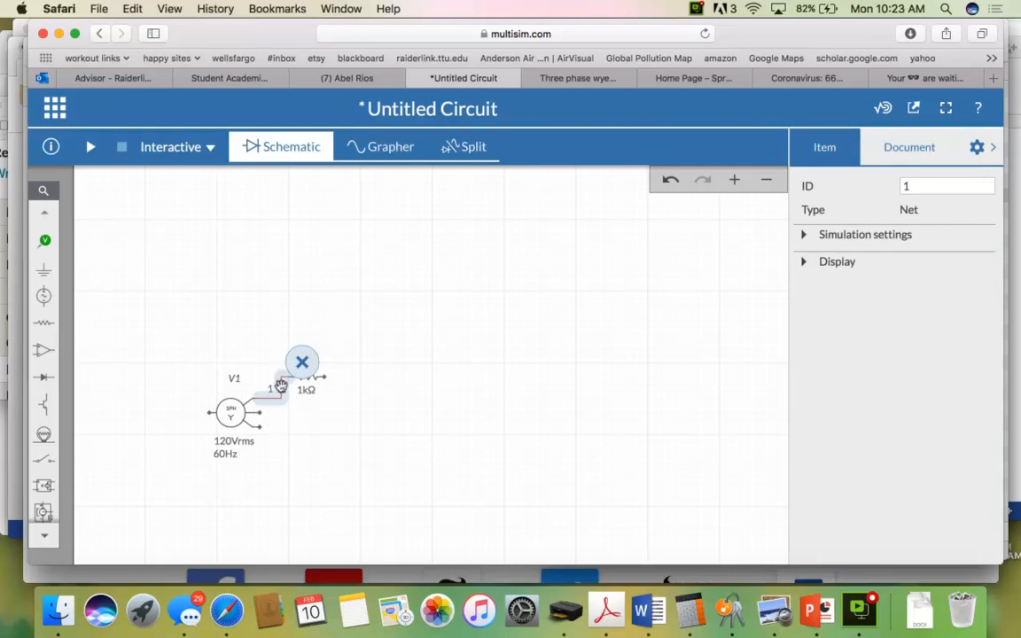
{"action": "left_click", "coordinate": [313, 393]}
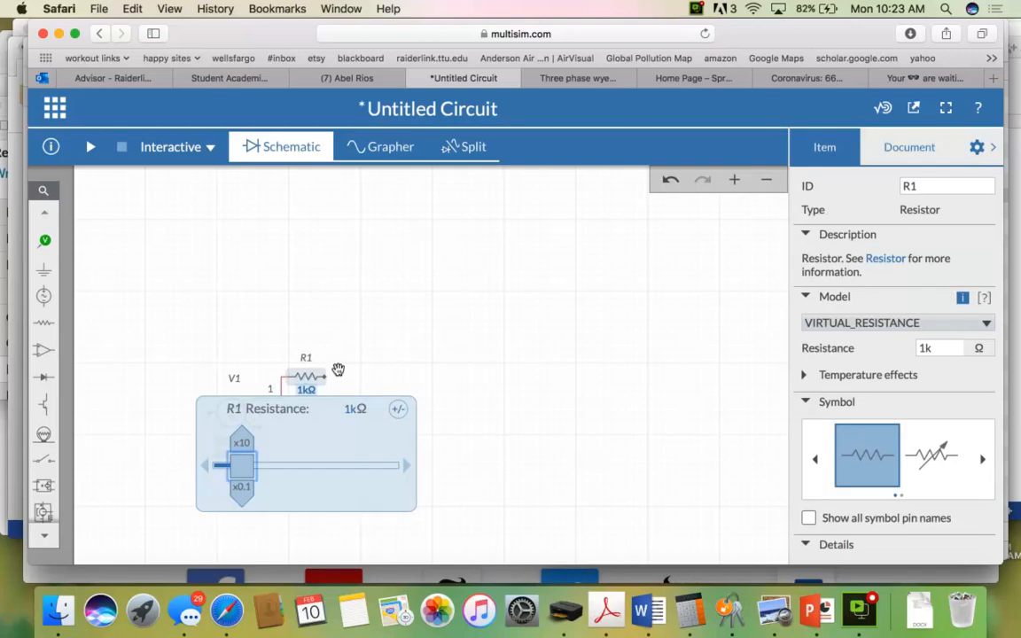
{"action": "left_click", "coordinate": [304, 321]}
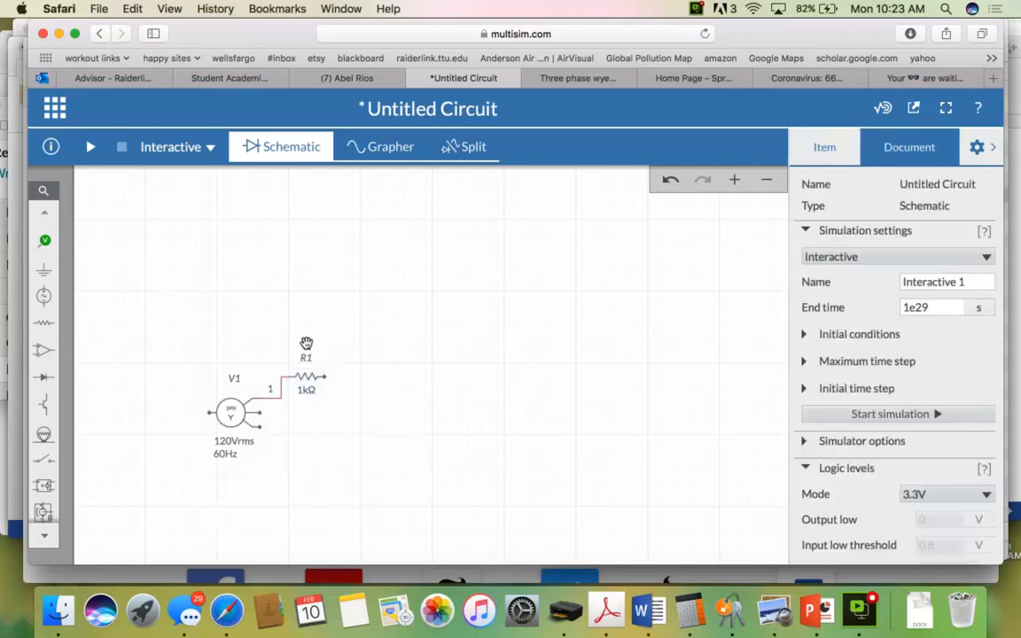
{"action": "left_click", "coordinate": [307, 359]}
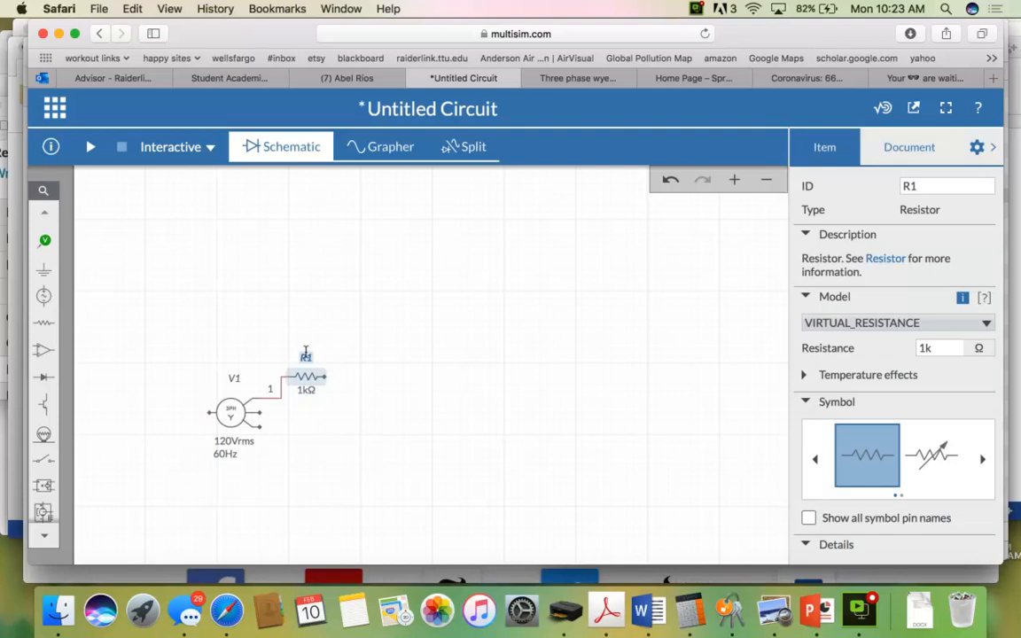
Place a second resistor below R1, in line with source V1's middle phase terminal
{"action": "left_click", "coordinate": [46, 324]}
{"action": "left_click", "coordinate": [97, 352]}
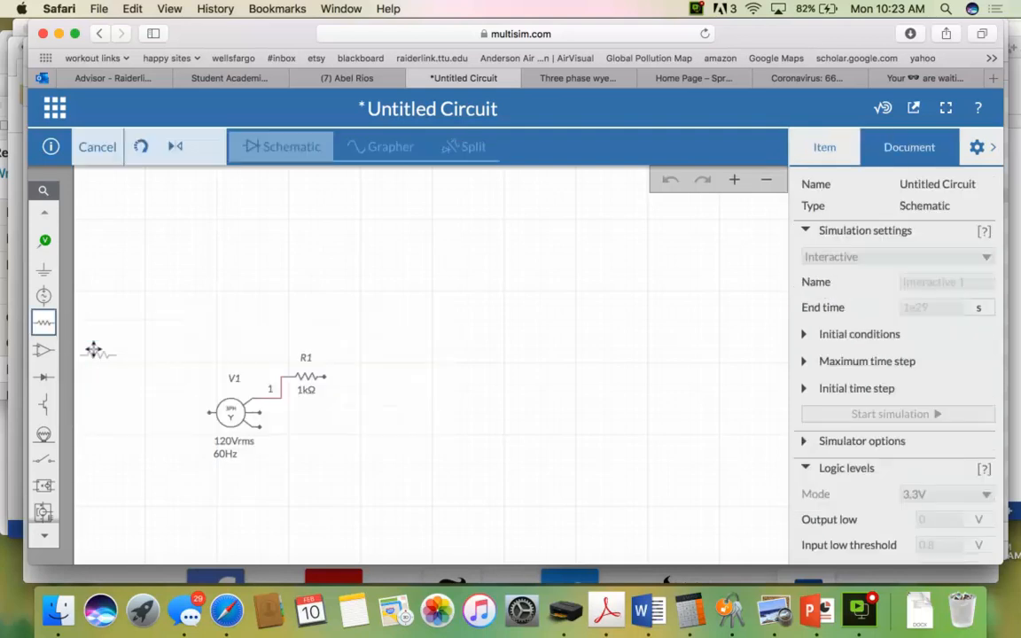
{"action": "left_click", "coordinate": [301, 408]}
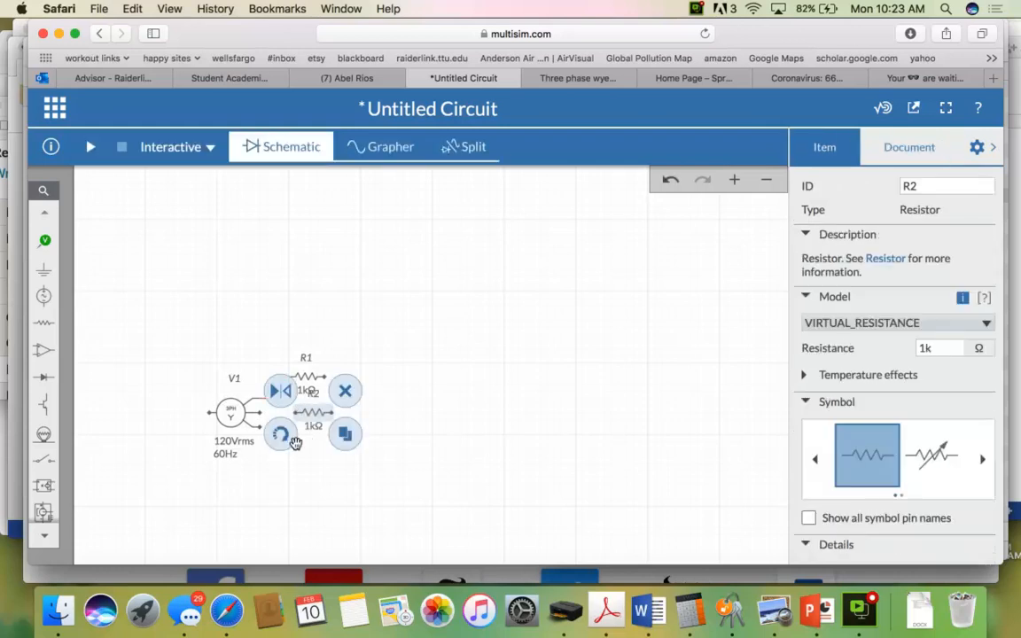
{"action": "left_click", "coordinate": [295, 440]}
{"action": "left_click", "coordinate": [303, 409]}
Duplicate resistor R2, place the copy just below it, and rotate the copy by two quarter turns so it lies horizontally
{"action": "left_click", "coordinate": [346, 434]}
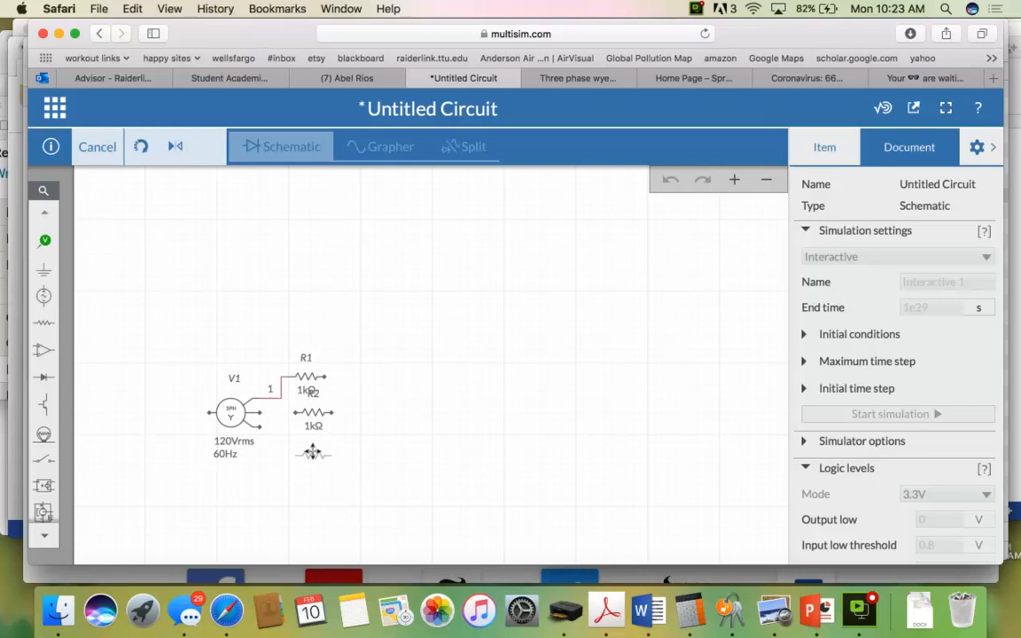
{"action": "left_click", "coordinate": [312, 453]}
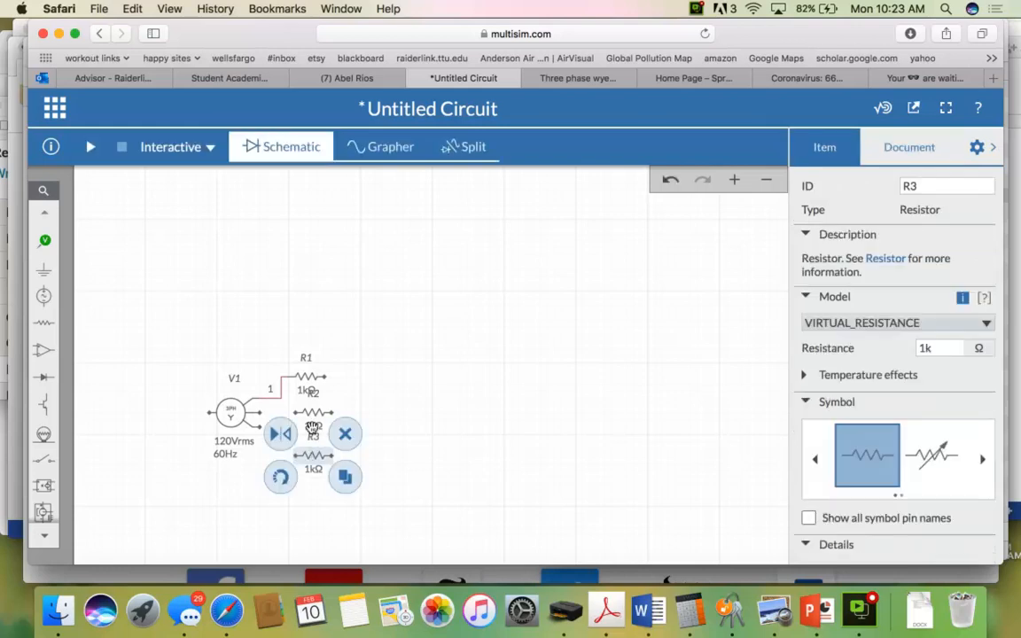
{"action": "left_click", "coordinate": [281, 479]}
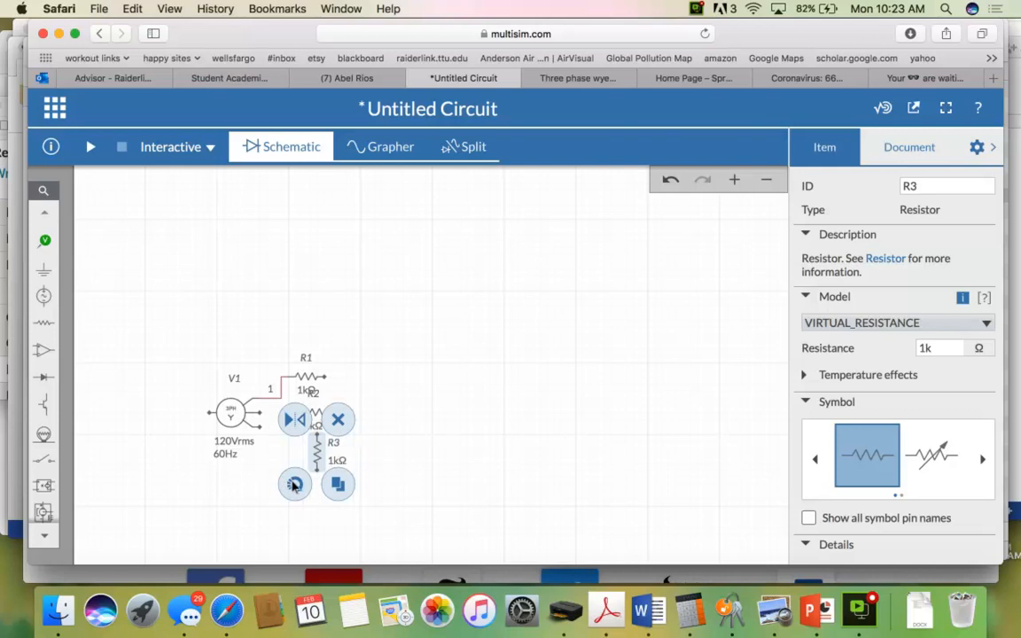
{"action": "left_click", "coordinate": [291, 484]}
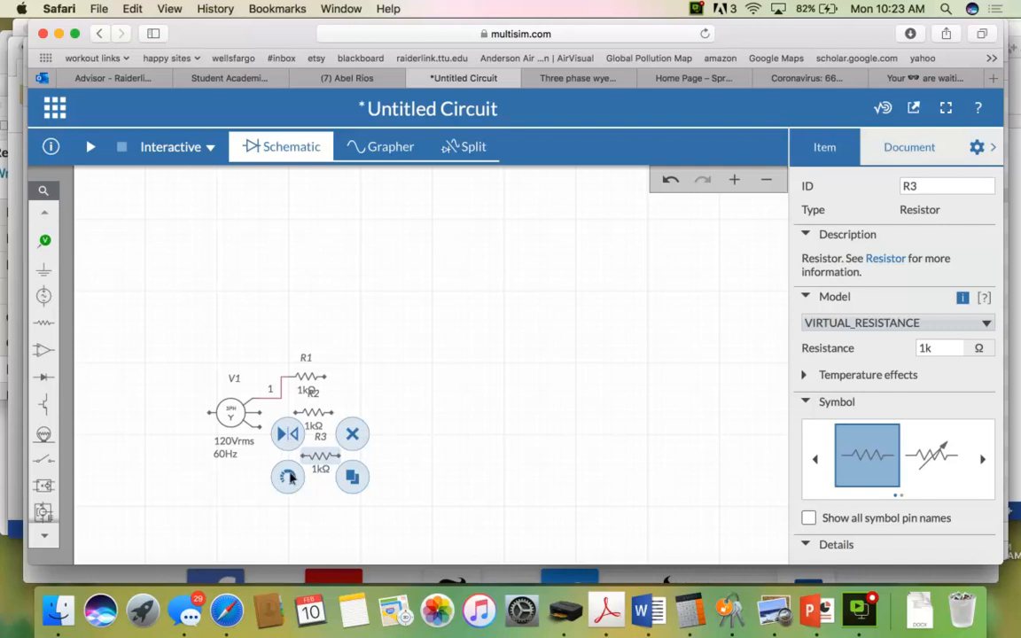
{"action": "left_click", "coordinate": [412, 361]}
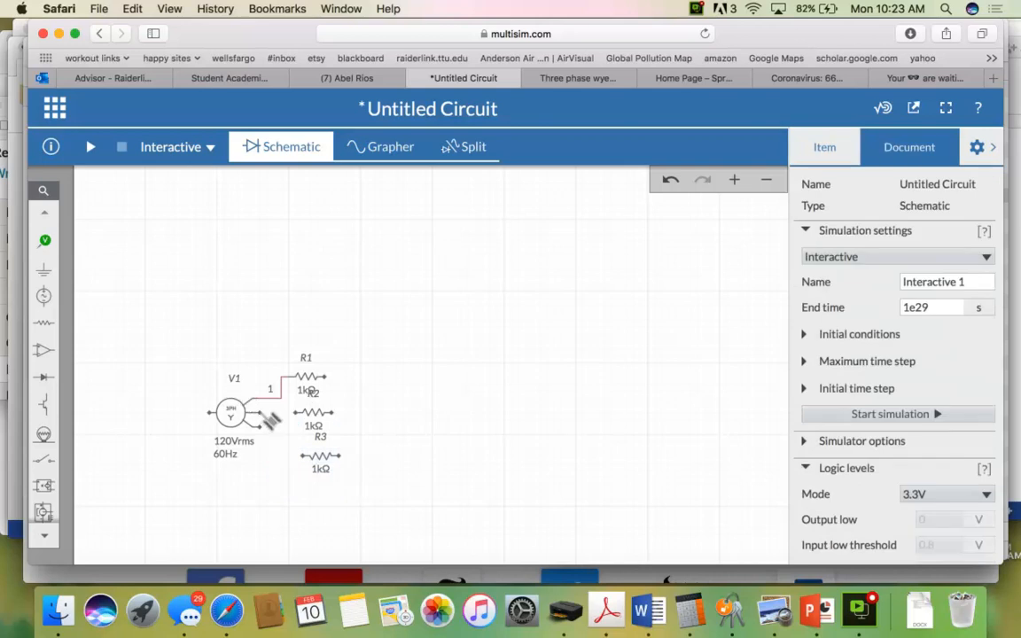
Wire source V1's middle phase terminal to R2's left terminal and its lower phase terminal to R3's left terminal
{"action": "left_click", "coordinate": [262, 414]}
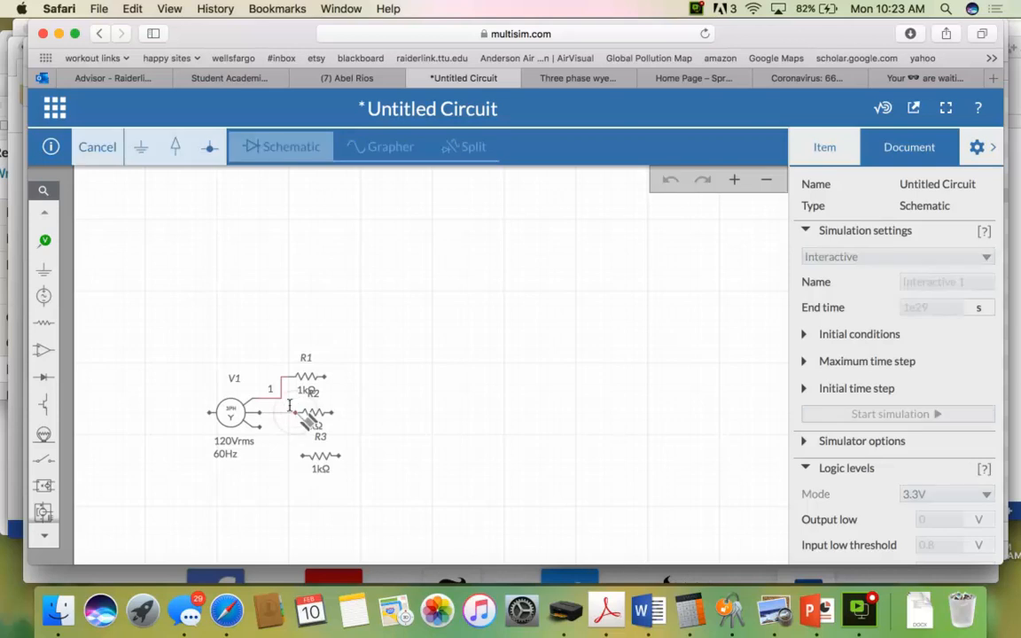
{"action": "left_click", "coordinate": [298, 413]}
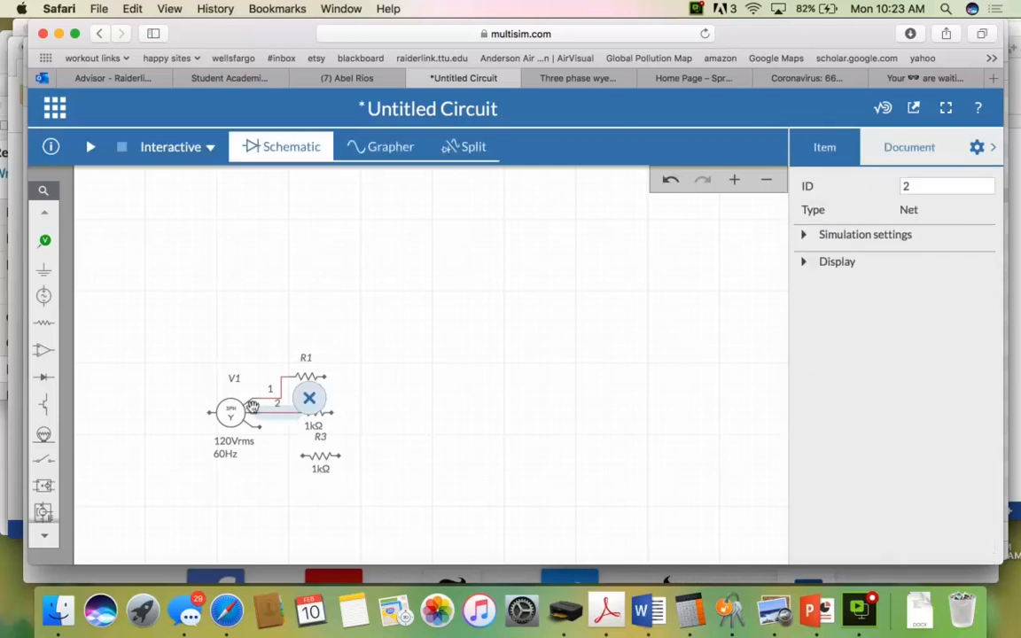
{"action": "left_click", "coordinate": [270, 433]}
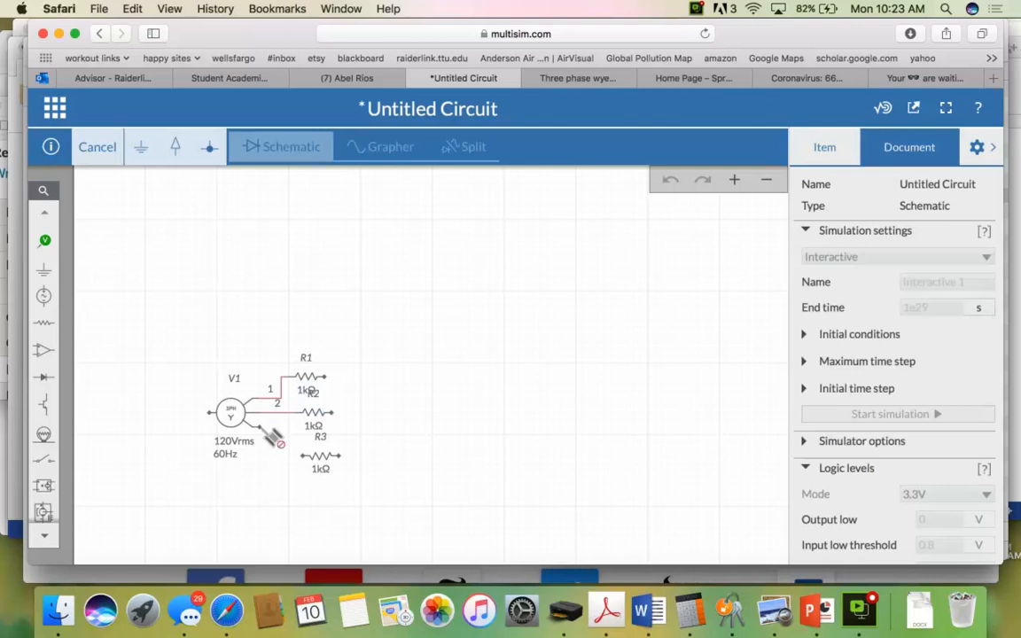
{"action": "left_click_drag", "start_coordinate": [266, 432], "coordinate": [228, 365]}
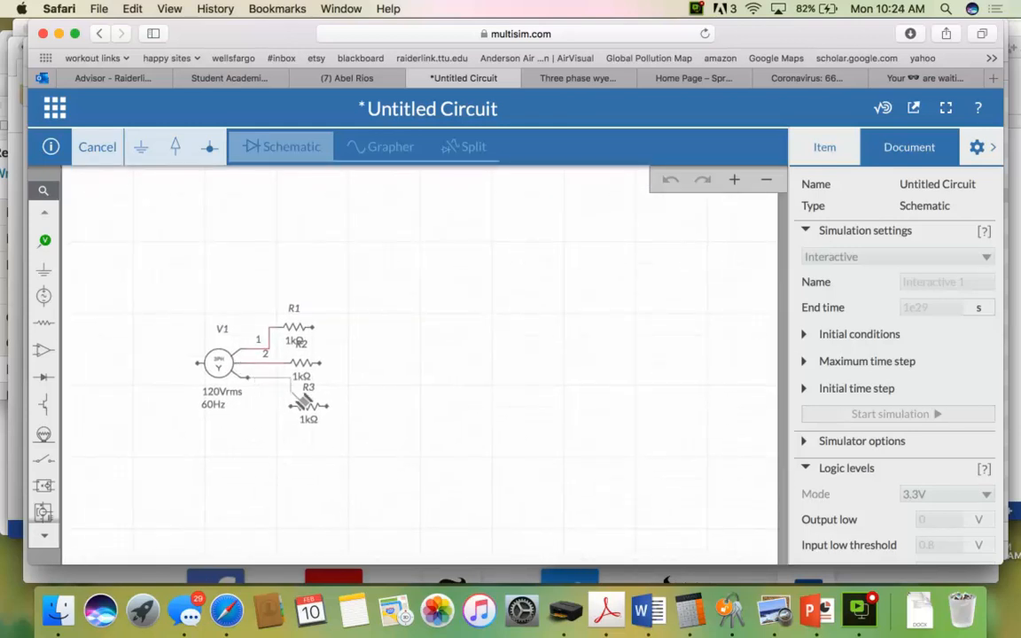
{"action": "left_click_drag", "start_coordinate": [302, 417], "coordinate": [301, 413]}
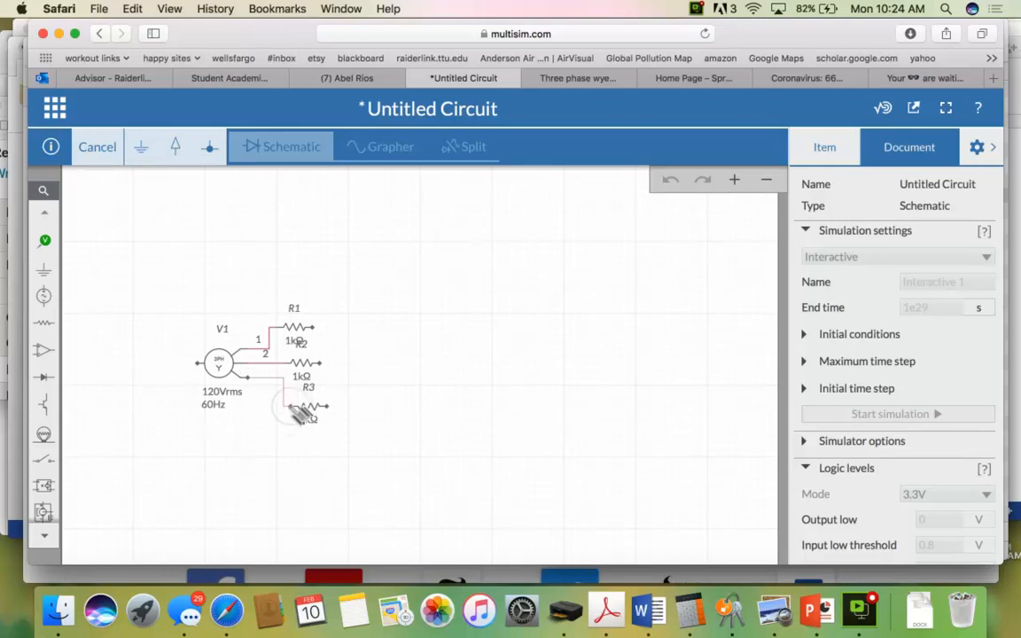
{"action": "left_click", "coordinate": [303, 414]}
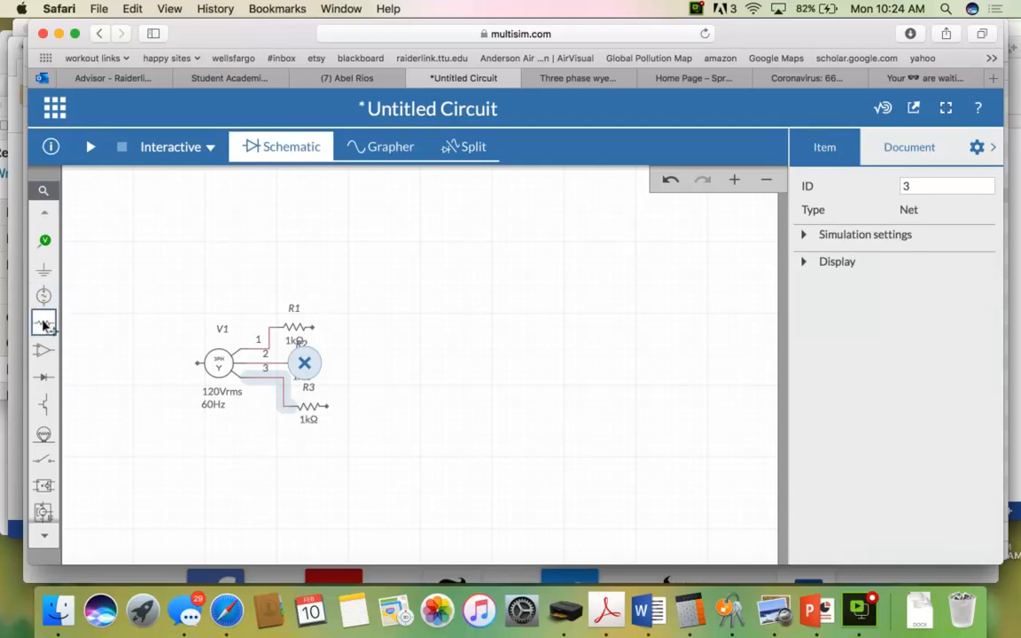
{"action": "left_click", "coordinate": [112, 213]}
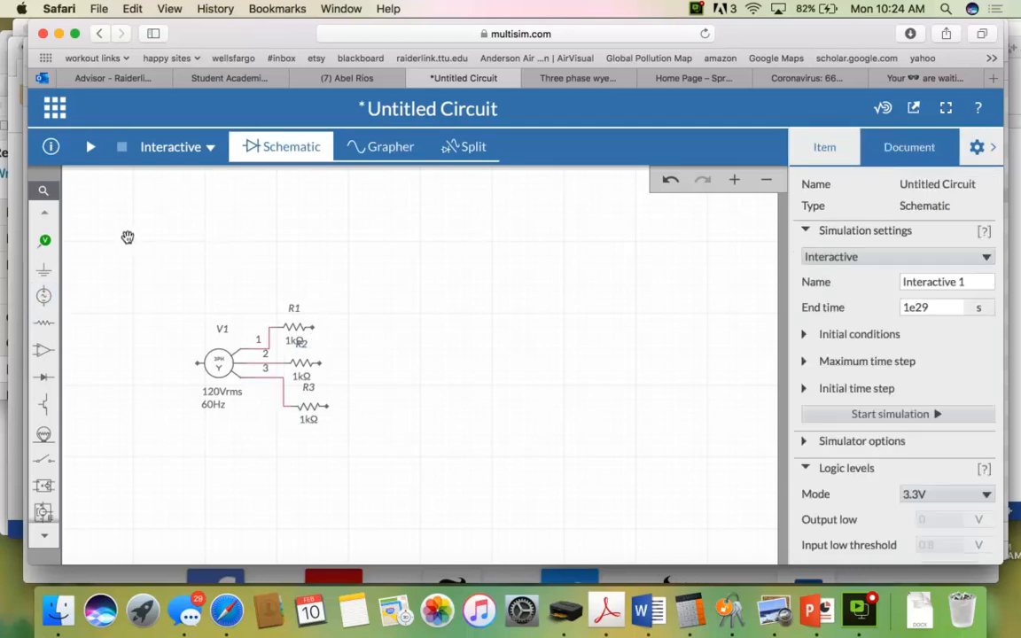
Place an inductor in series with resistor R1, attached directly to R1's right terminal
{"action": "left_click", "coordinate": [42, 325]}
{"action": "left_click", "coordinate": [220, 351]}
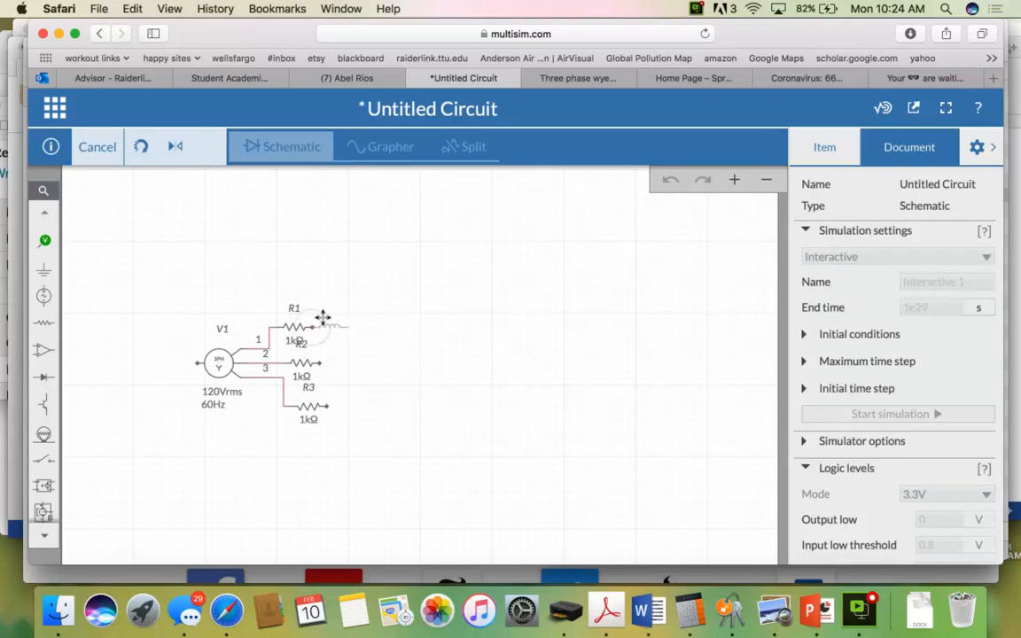
{"action": "left_click", "coordinate": [323, 317]}
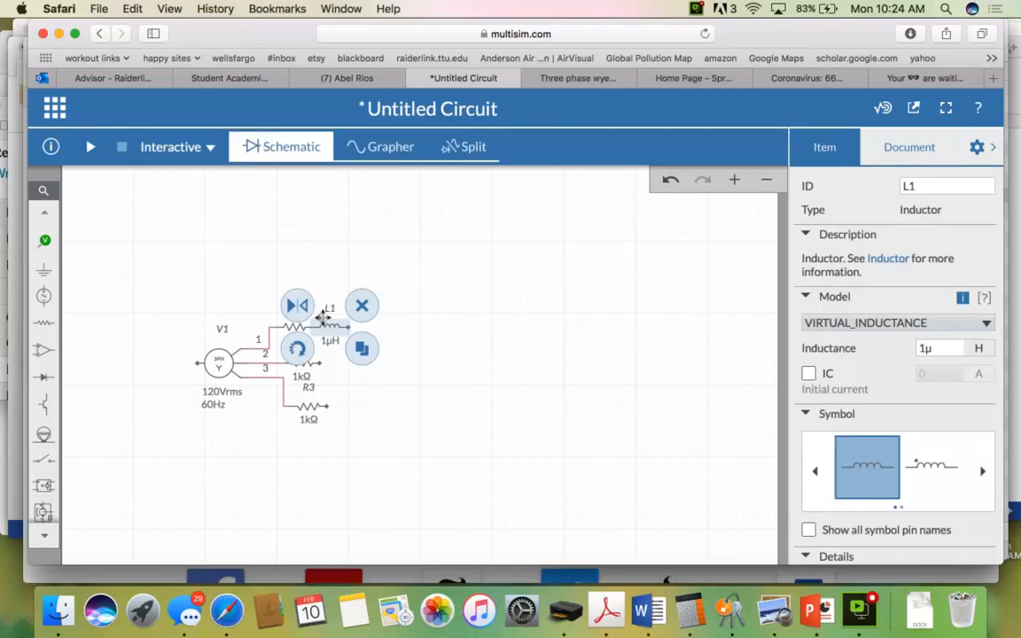
Duplicate the inductor twice, attaching one copy to the right terminal of R2 and the other to the right terminal of R3
{"action": "left_click", "coordinate": [350, 327]}
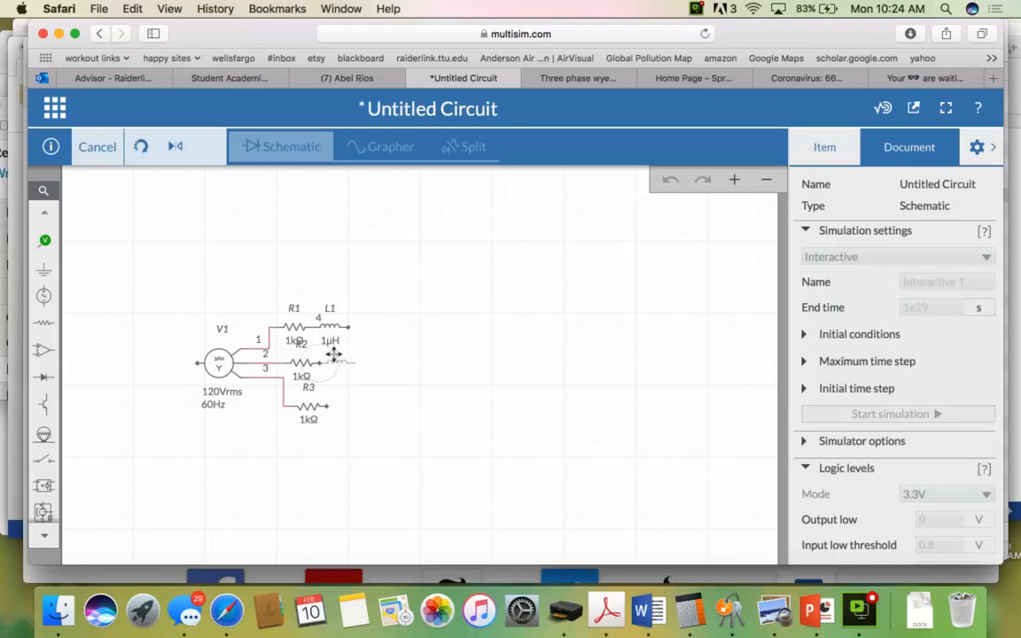
{"action": "left_click", "coordinate": [333, 355]}
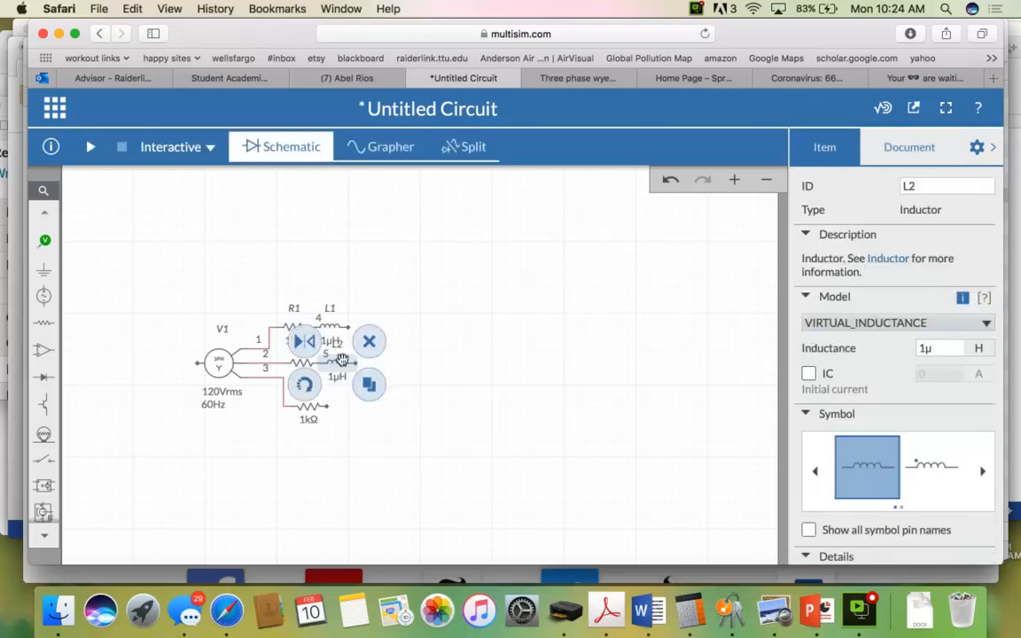
{"action": "left_click", "coordinate": [361, 377]}
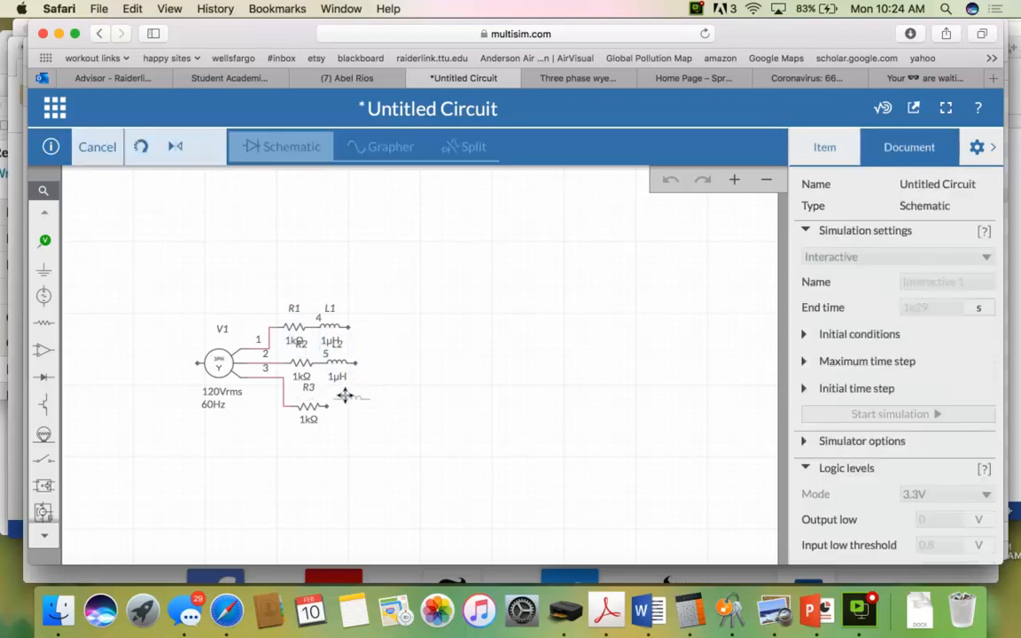
{"action": "left_click", "coordinate": [342, 400]}
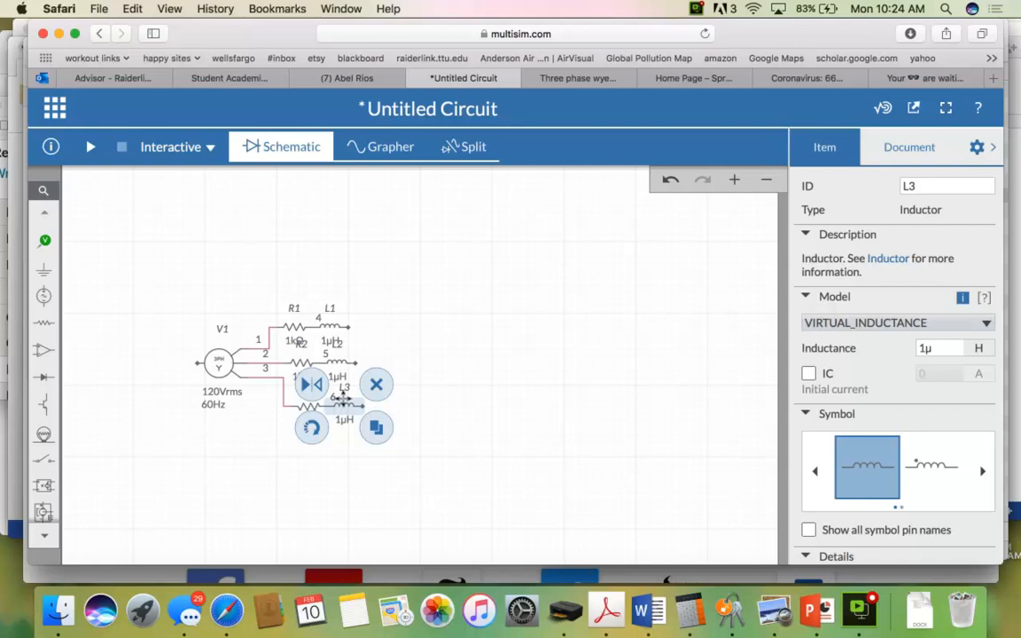
{"action": "left_click", "coordinate": [488, 259]}
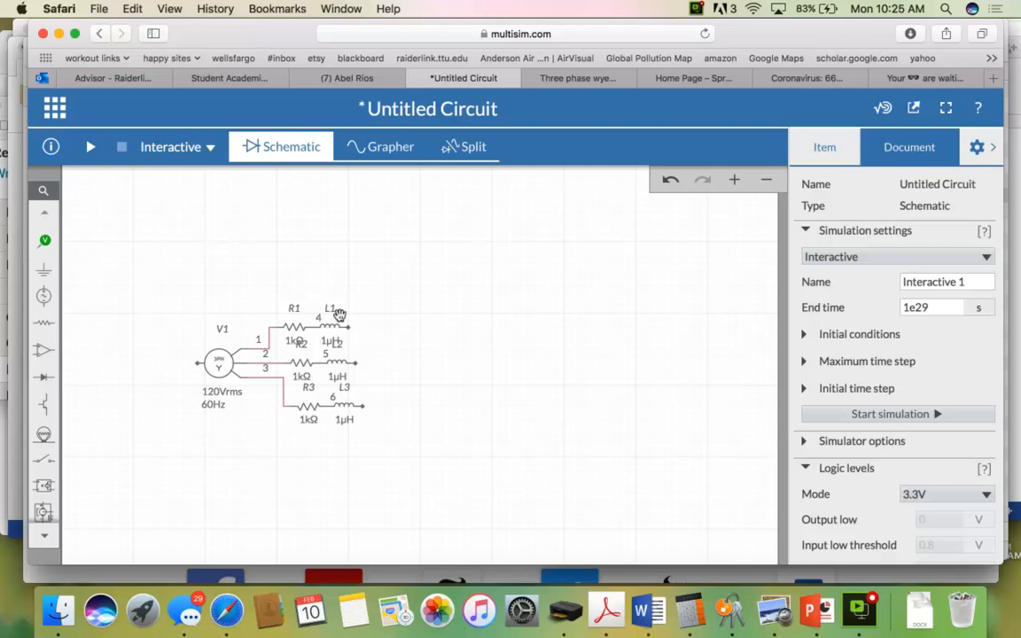
Wire the right terminals of inductors L1, L2 and L3 together into one common node
{"action": "left_click", "coordinate": [353, 329]}
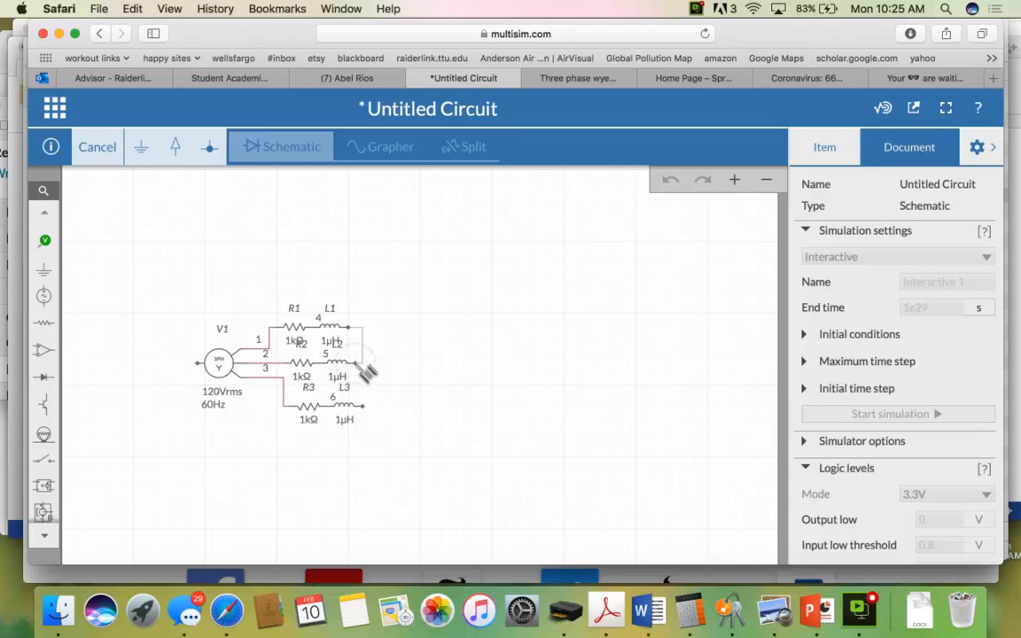
{"action": "left_click", "coordinate": [361, 363]}
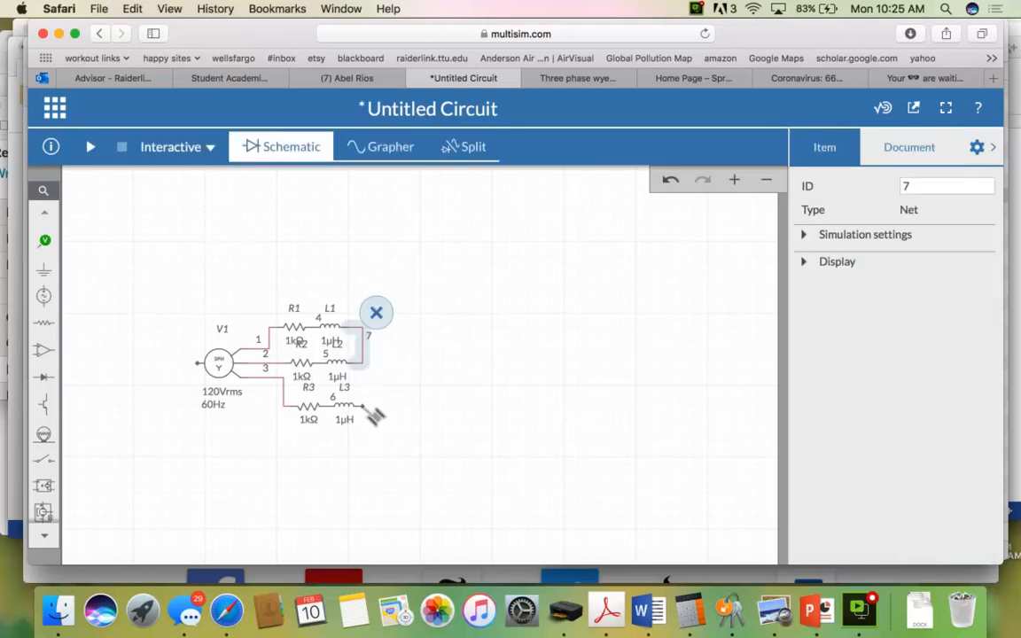
{"action": "left_click", "coordinate": [363, 365]}
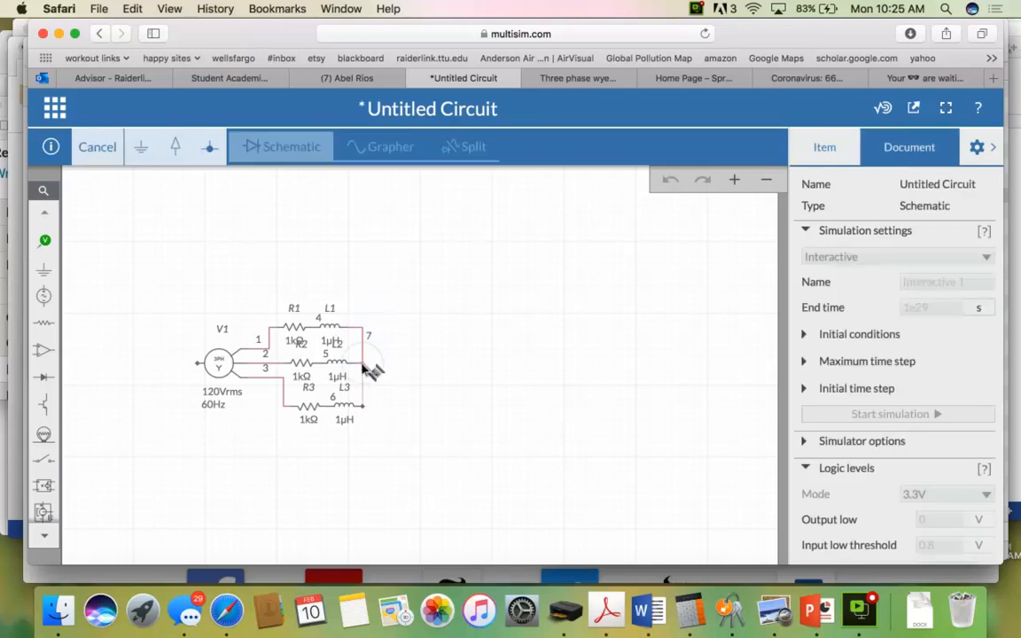
{"action": "left_click", "coordinate": [368, 368]}
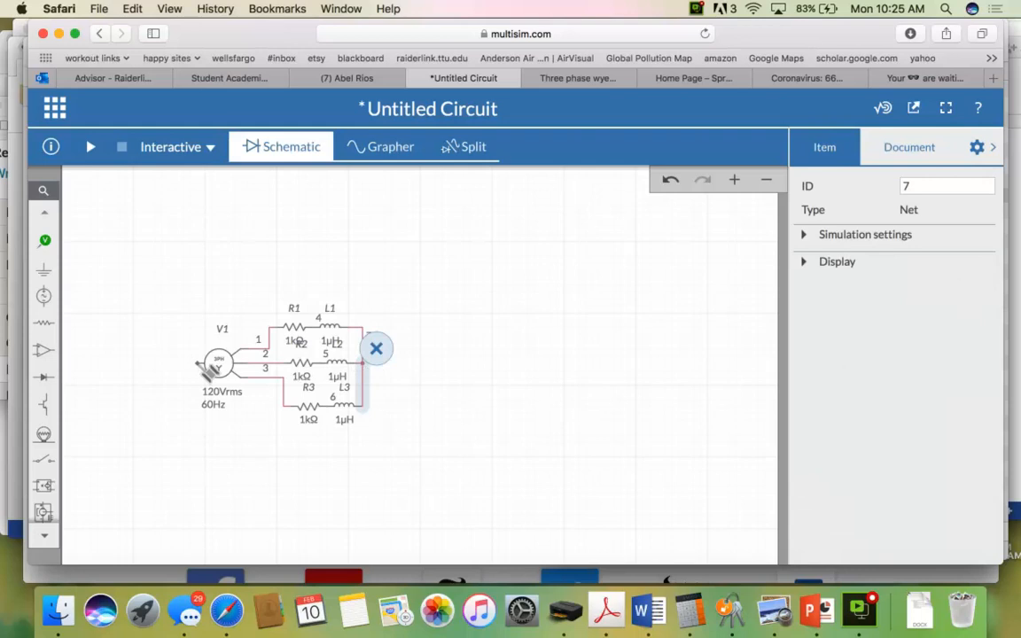
Wire source V1's neutral terminal over the top of the circuit to the inductors' common node
{"action": "left_click", "coordinate": [198, 365]}
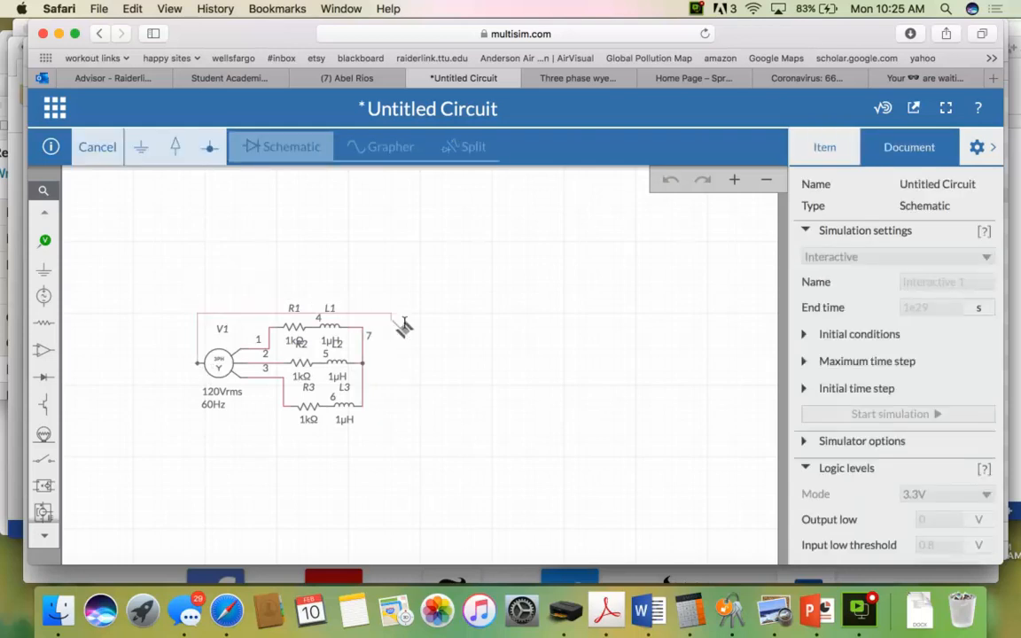
{"action": "left_click", "coordinate": [363, 363]}
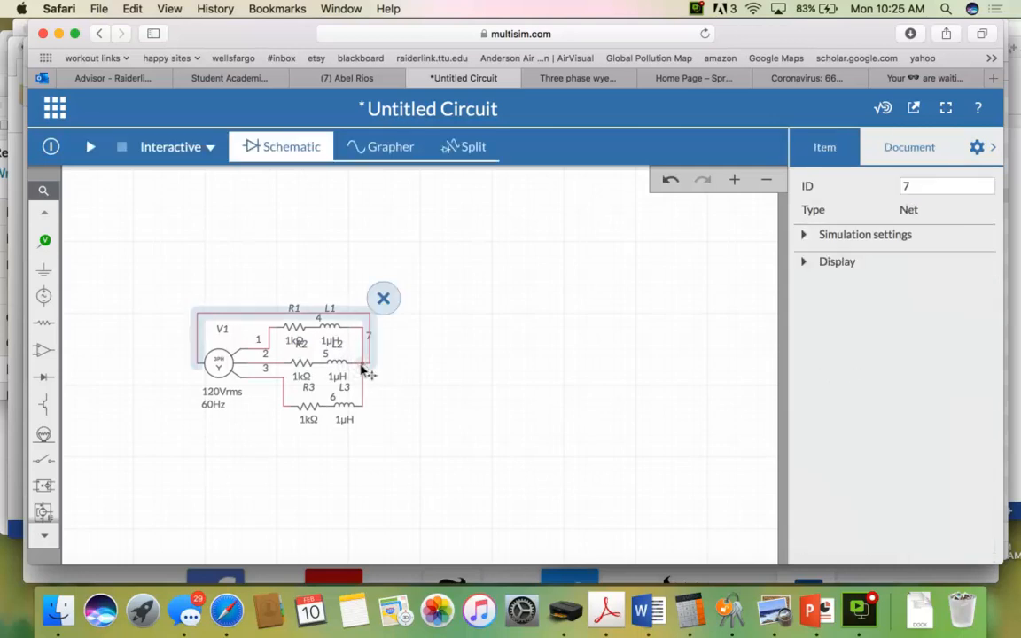
{"action": "left_click", "coordinate": [222, 280]}
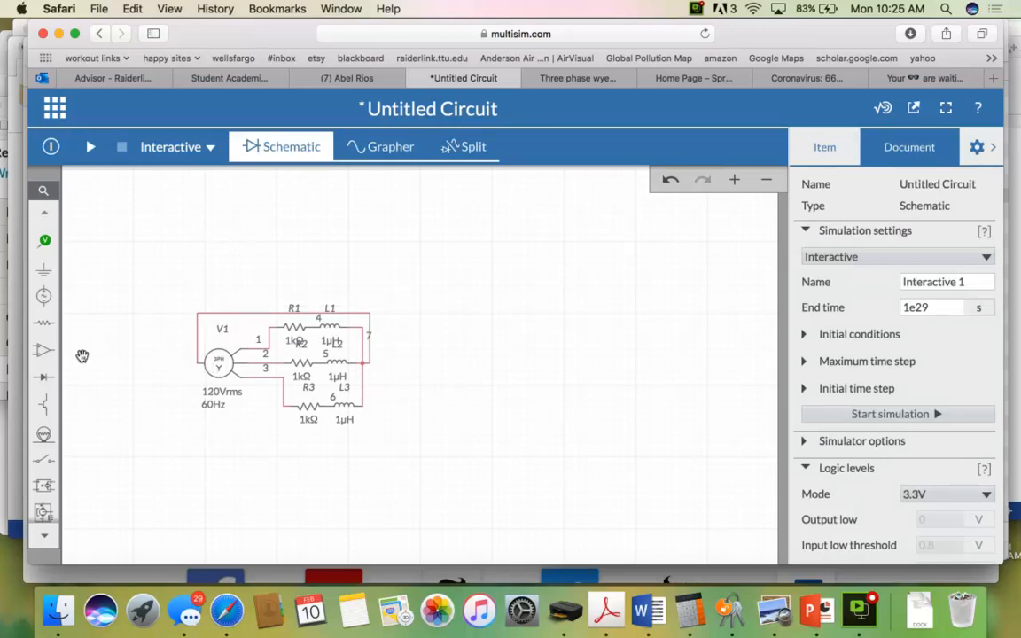
Place a ground symbol below and to the left of source V1
{"action": "left_click", "coordinate": [42, 269]}
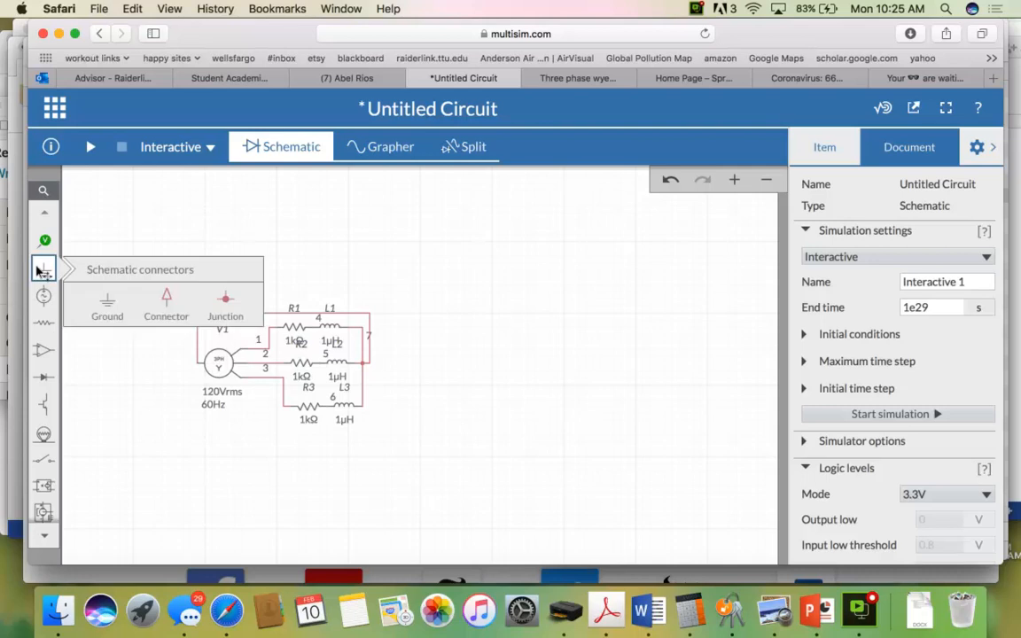
{"action": "left_click", "coordinate": [107, 317]}
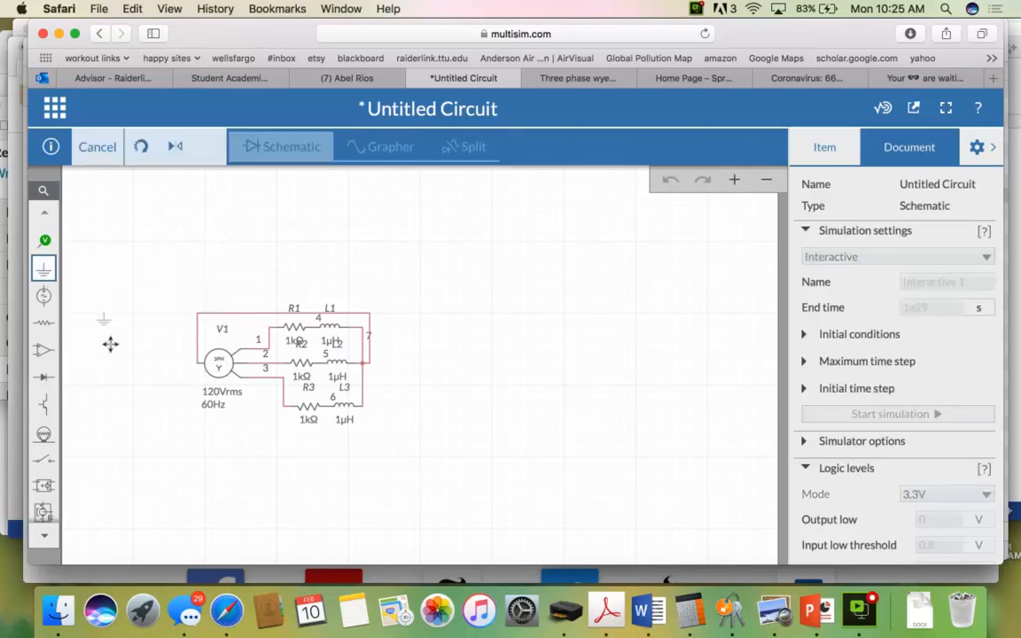
{"action": "left_click", "coordinate": [165, 429]}
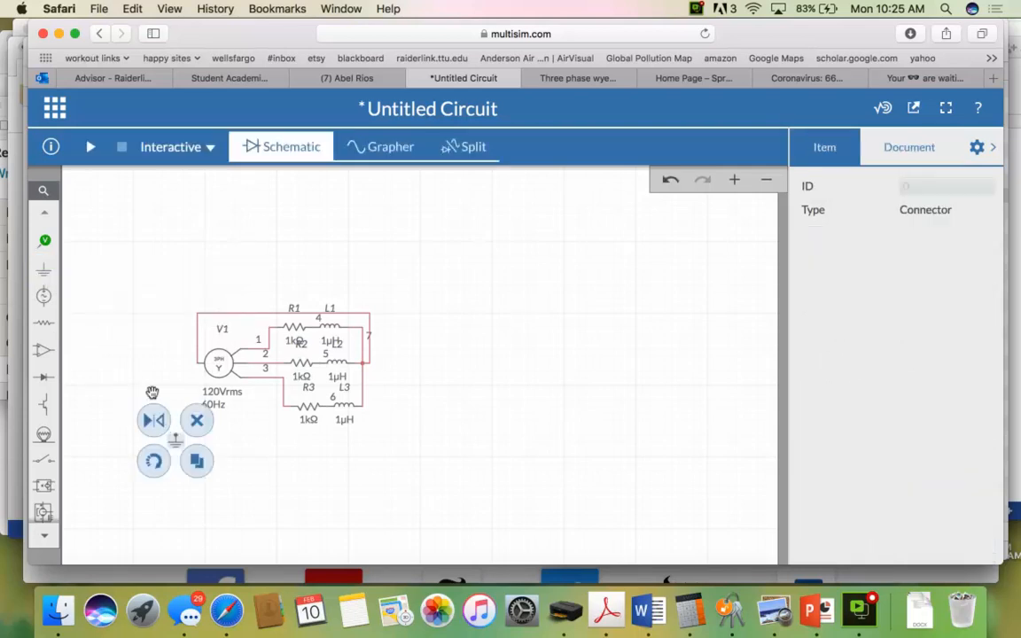
{"action": "left_click", "coordinate": [137, 347]}
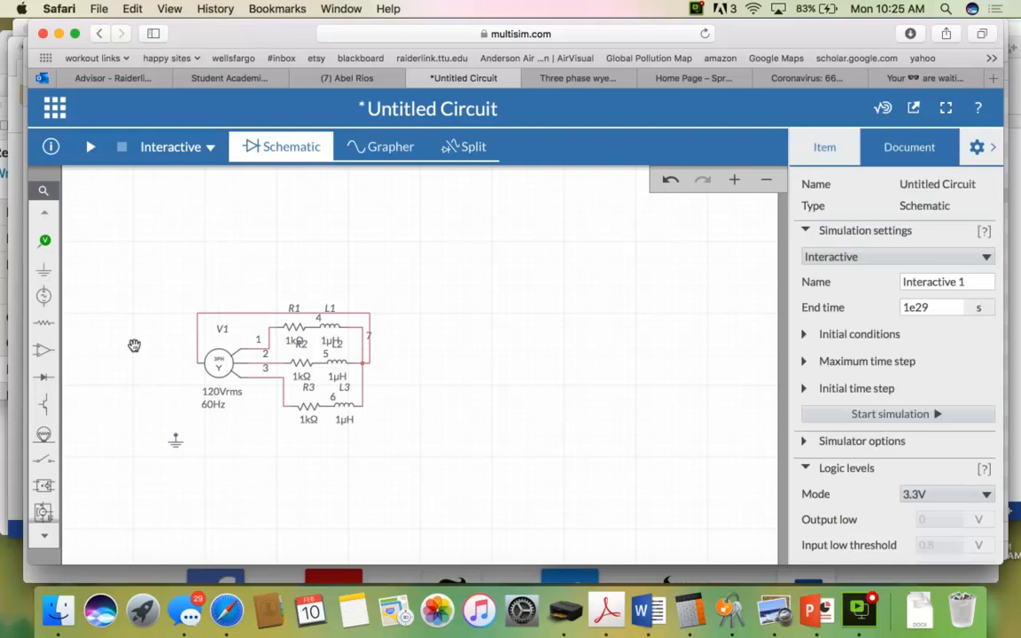
Wire source V1's neutral terminal to the ground symbol
{"action": "left_click", "coordinate": [199, 364]}
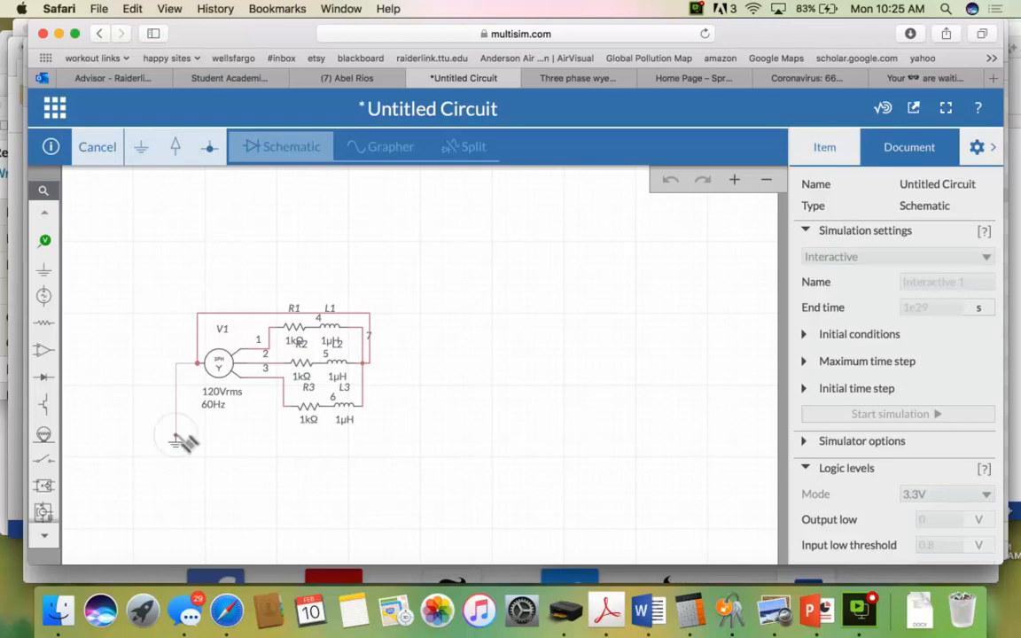
{"action": "left_click", "coordinate": [181, 439]}
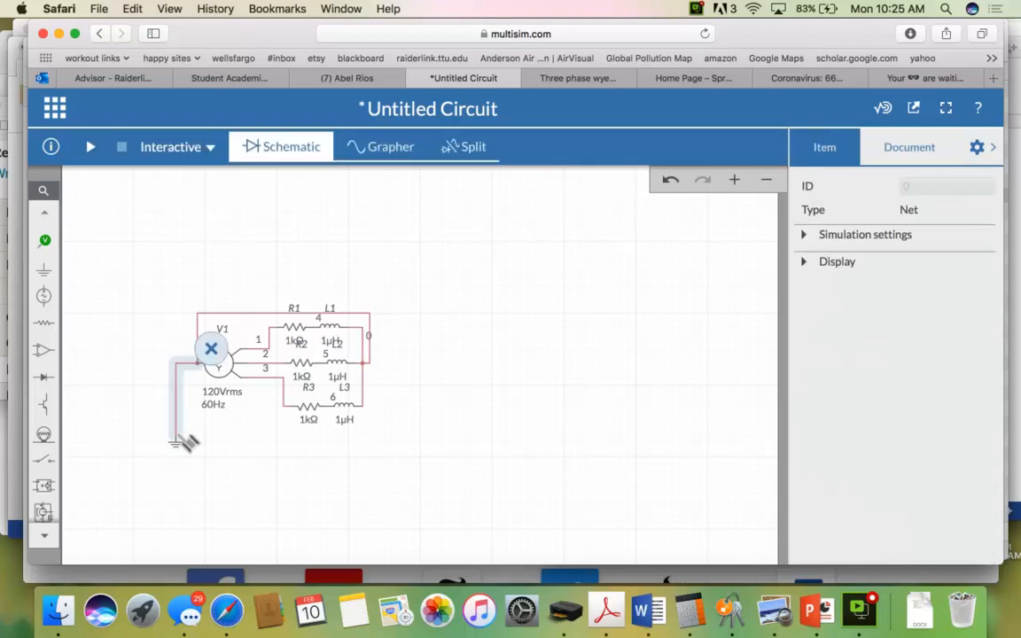
{"action": "left_click", "coordinate": [502, 229]}
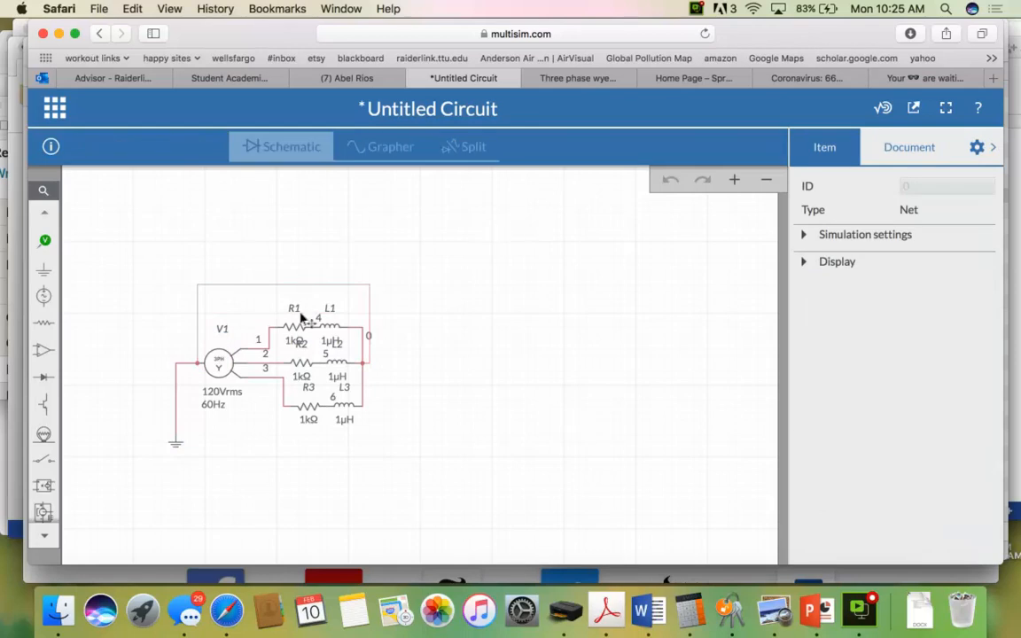
Reroute the neutral wire so it runs higher above R1 and farther to the right of the inductors
{"action": "mouse_move", "coordinate": [260, 278]}
{"action": "left_mouse_down"}
{"action": "mouse_move", "coordinate": [262, 258]}
{"action": "mouse_move", "coordinate": [274, 273]}
{"action": "left_mouse_up"}
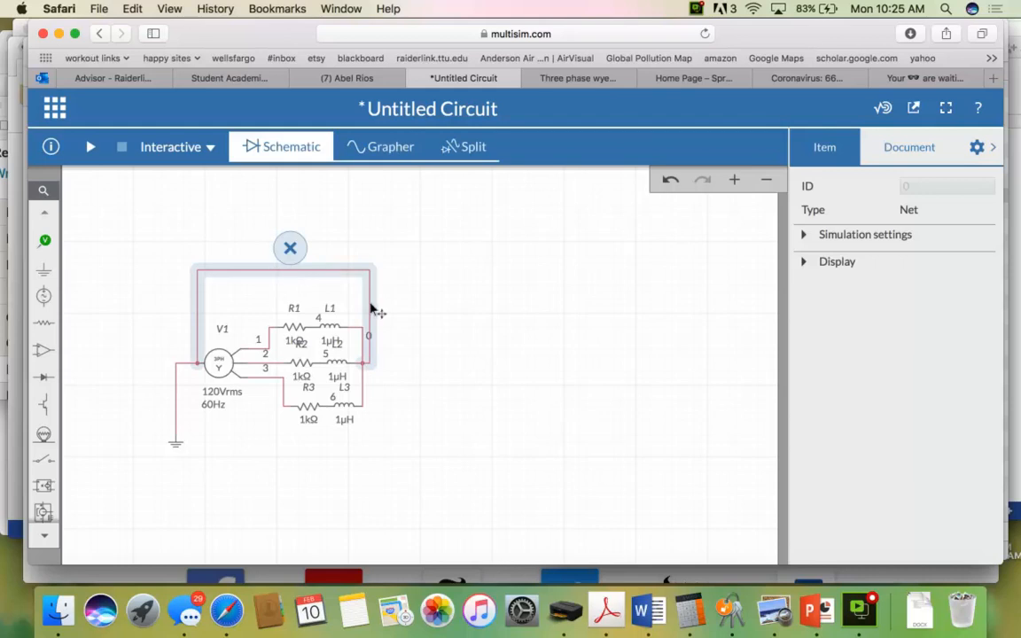
{"action": "left_click_drag", "start_coordinate": [379, 291], "coordinate": [454, 324]}
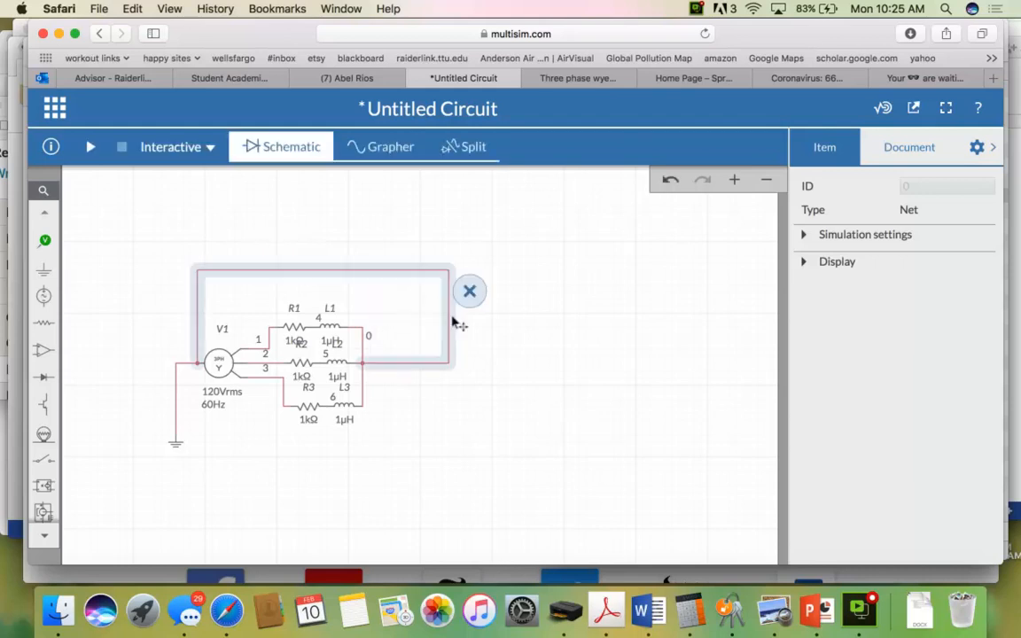
Move R3 and L3 down, away from the R2-L2 branch, and align them in one horizontal row
{"action": "left_click_drag", "start_coordinate": [309, 390], "coordinate": [324, 446]}
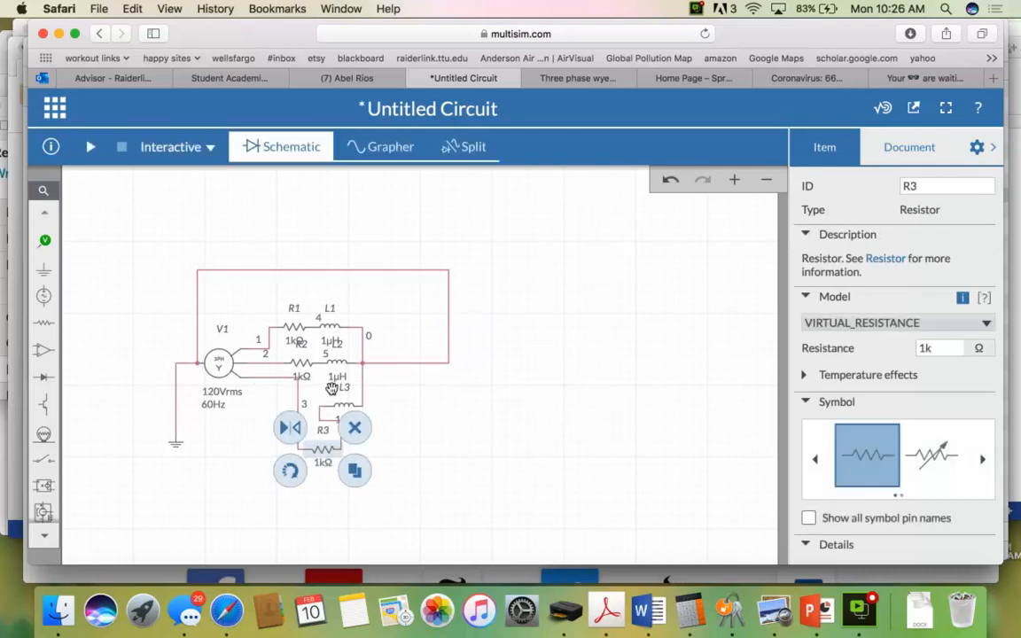
{"action": "left_click_drag", "start_coordinate": [331, 390], "coordinate": [359, 443]}
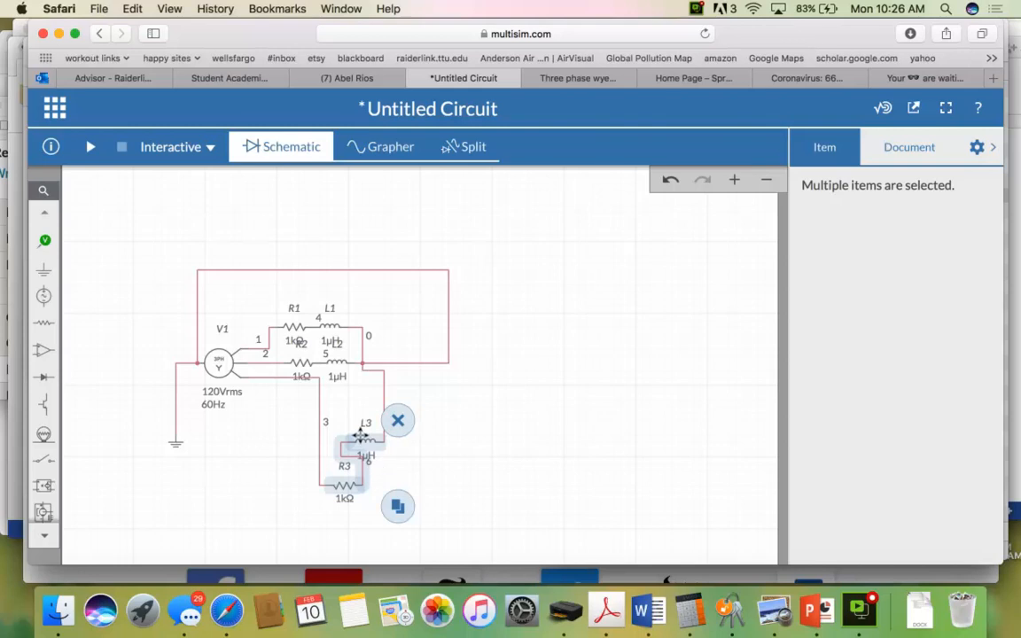
{"action": "left_click_drag", "start_coordinate": [361, 435], "coordinate": [308, 413]}
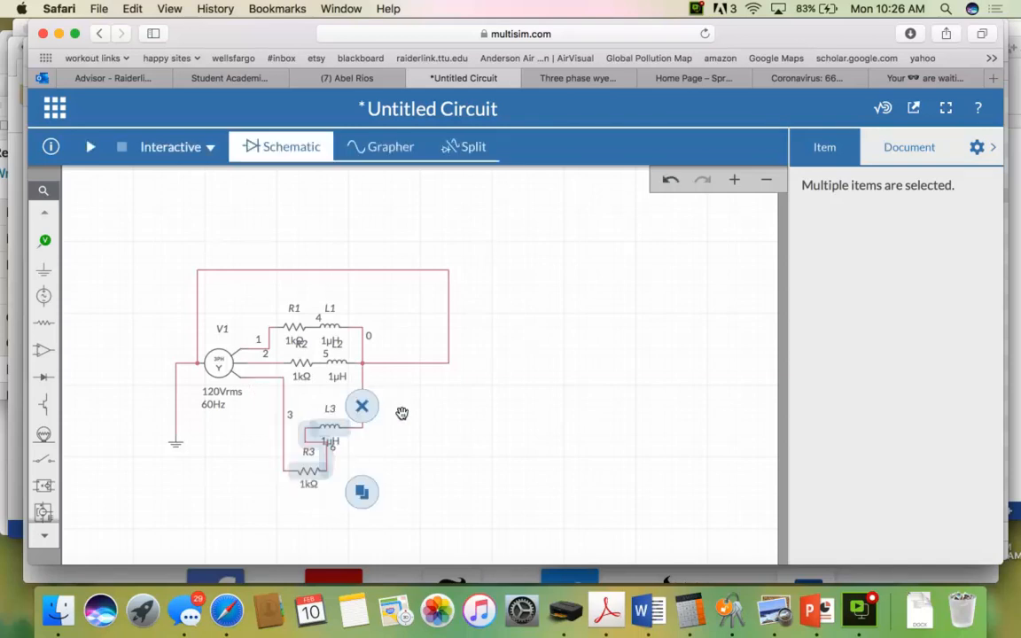
{"action": "left_click", "coordinate": [363, 402]}
{"action": "left_click", "coordinate": [330, 429]}
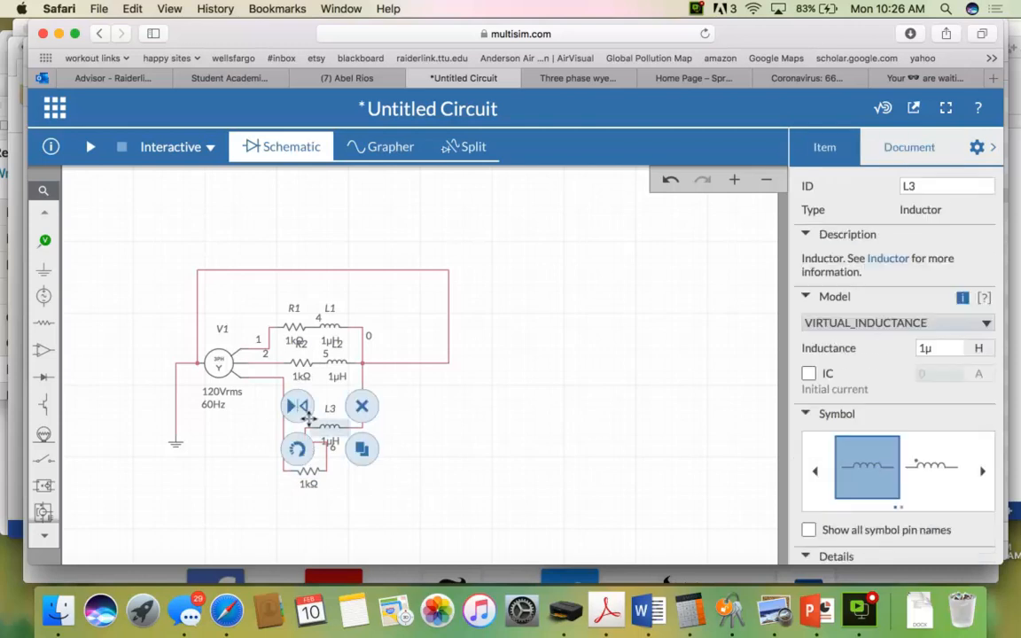
{"action": "left_click_drag", "start_coordinate": [353, 442], "coordinate": [328, 465]}
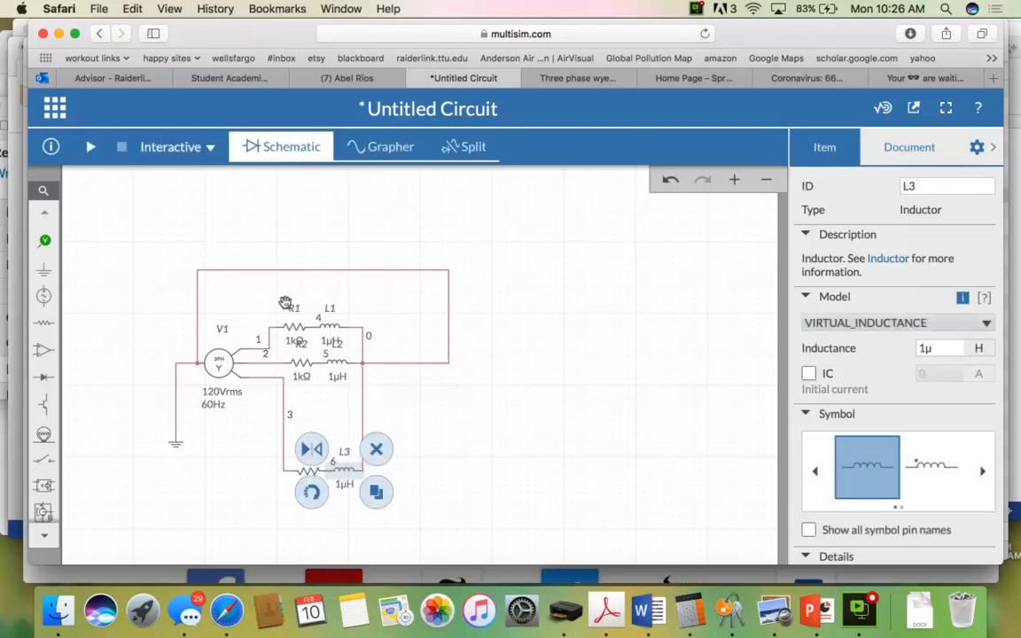
Move R1 and L1 up, away from the R2-L2 branch, and align them in one horizontal row below the neutral wire
{"action": "left_click", "coordinate": [253, 293]}
{"action": "left_click_drag", "start_coordinate": [253, 293], "coordinate": [281, 292]}
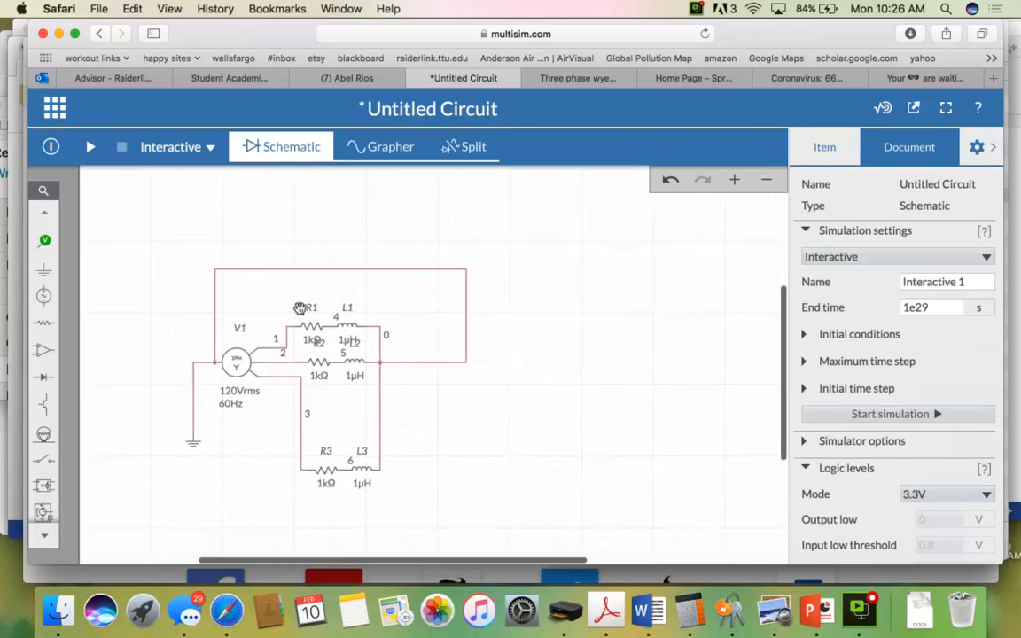
{"action": "left_click_drag", "start_coordinate": [312, 327], "coordinate": [305, 294]}
{"action": "left_click", "coordinate": [369, 330]}
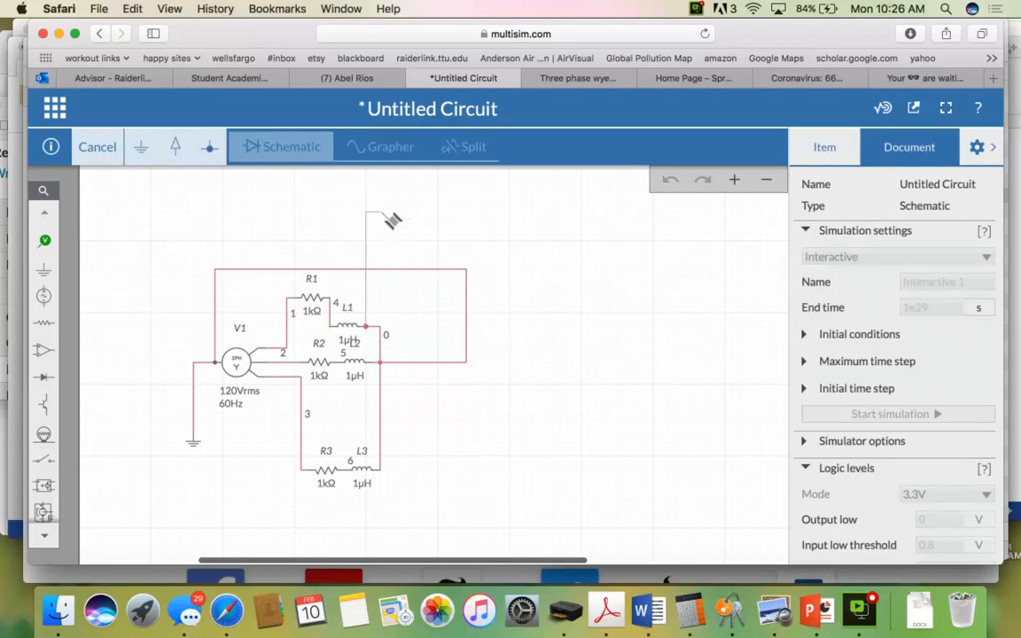
{"action": "key", "text": "Escape"}
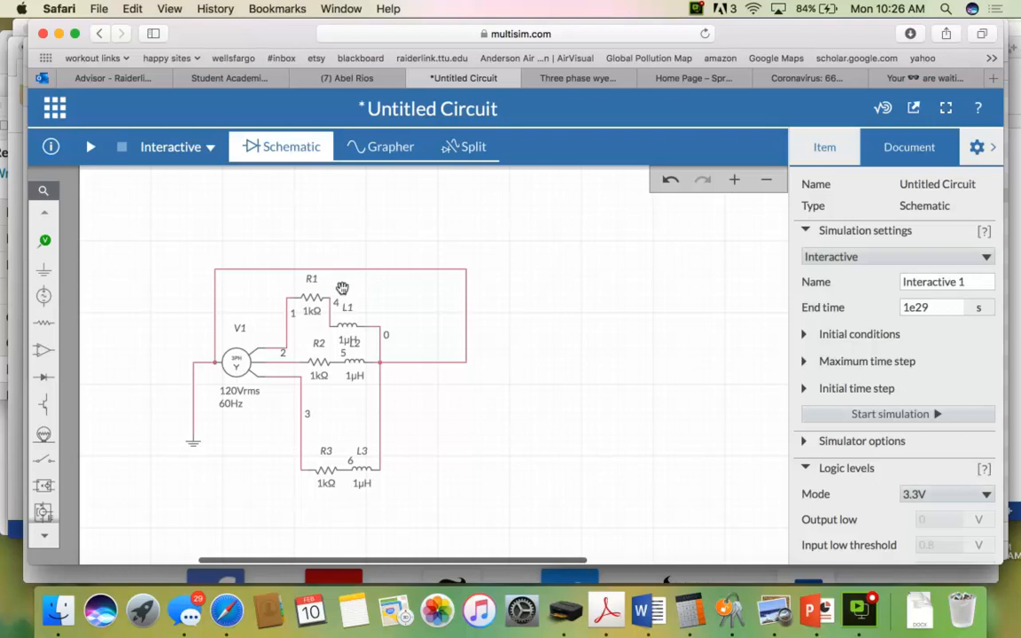
{"action": "left_click_drag", "start_coordinate": [335, 312], "coordinate": [360, 285]}
{"action": "left_click", "coordinate": [455, 425]}
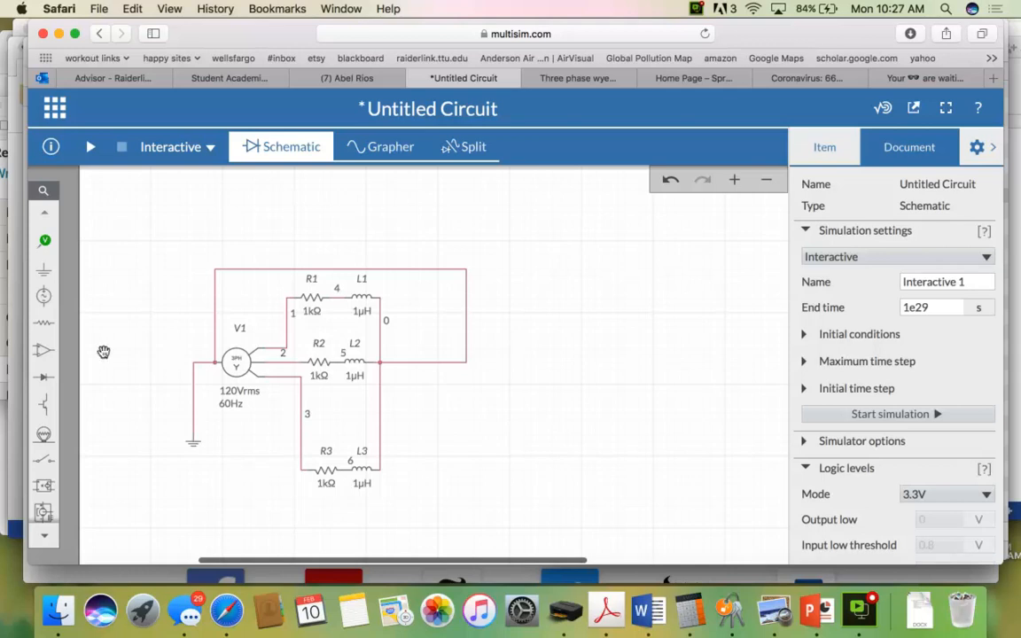
{"action": "left_click", "coordinate": [45, 240]}
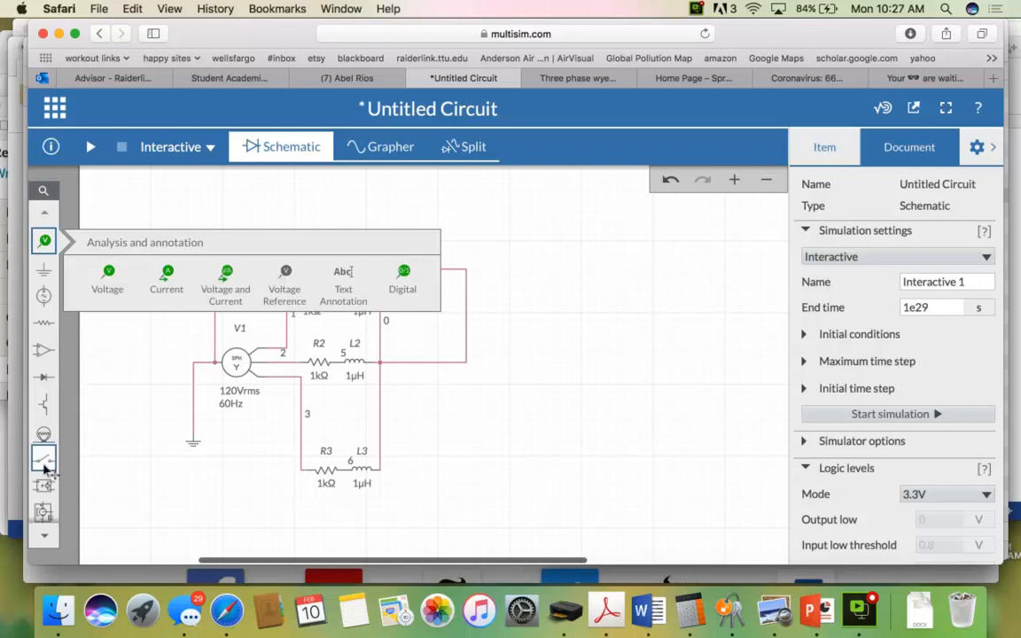
{"action": "left_click", "coordinate": [105, 417]}
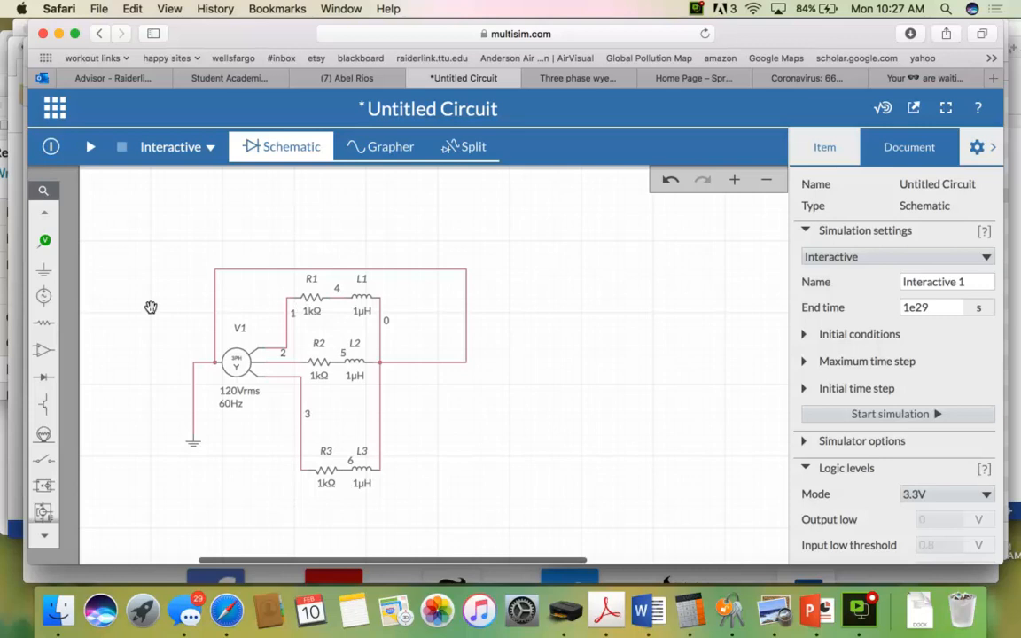
Place an AC Voltage source in the empty area right of the circuit and duplicate it twice, staggering the copies below it
{"action": "left_click", "coordinate": [43, 297]}
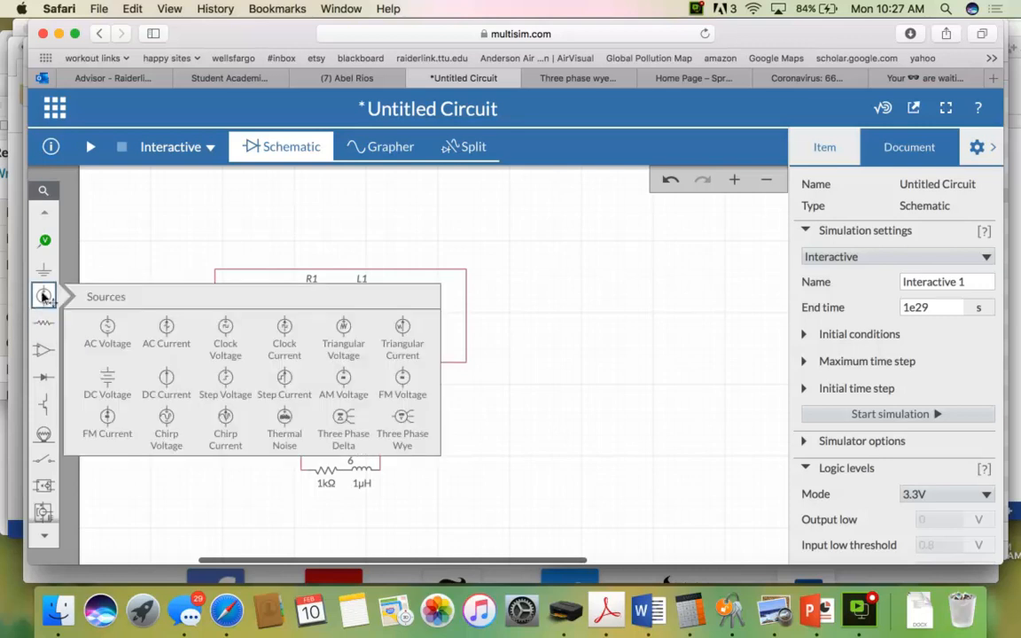
{"action": "left_click", "coordinate": [107, 331]}
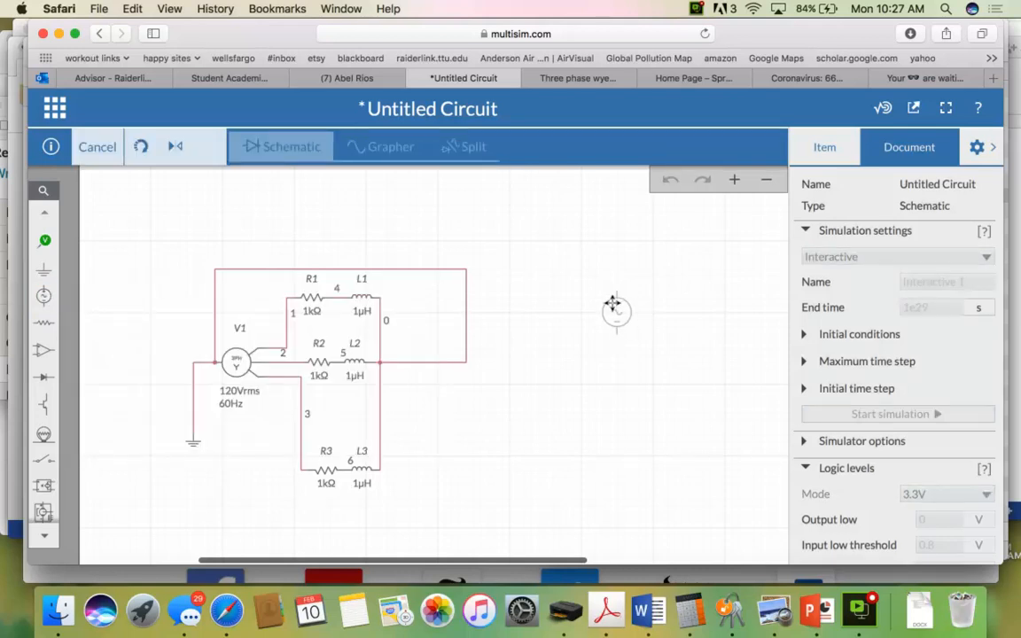
{"action": "left_click", "coordinate": [613, 304]}
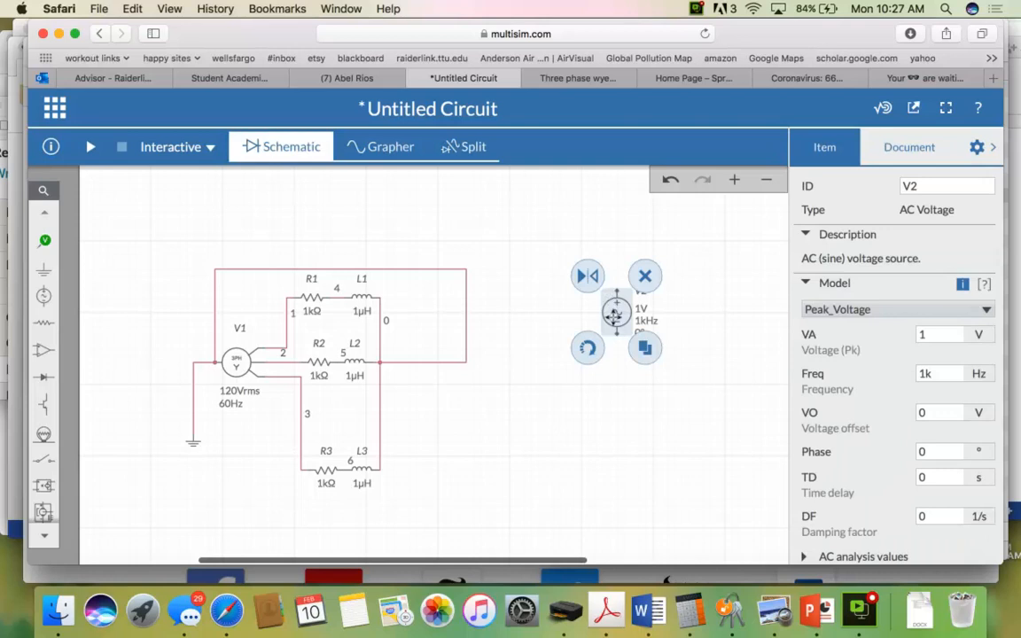
{"action": "left_click", "coordinate": [650, 354]}
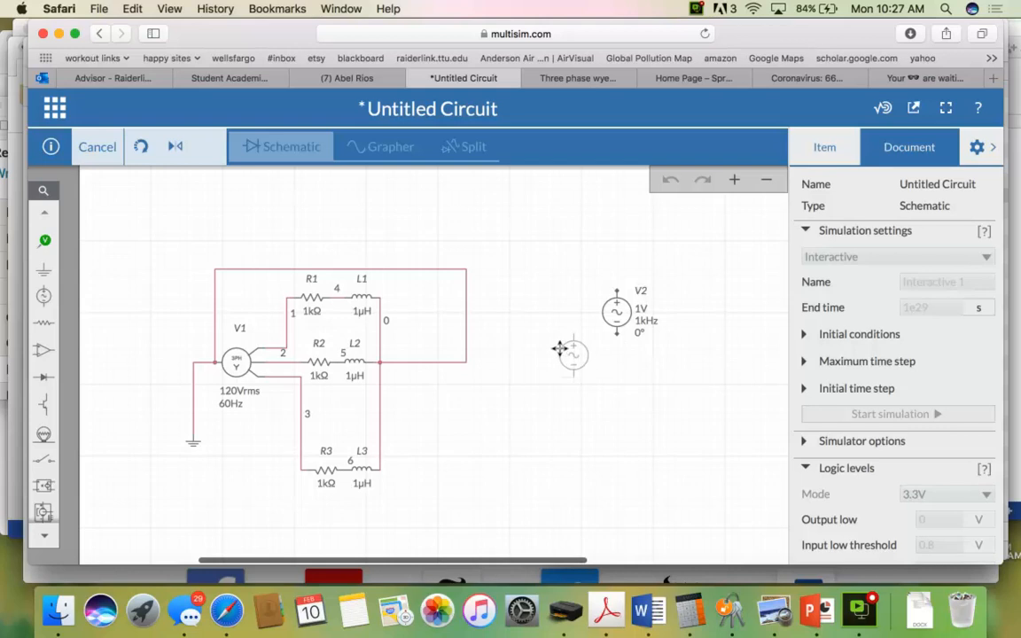
{"action": "left_click", "coordinate": [559, 349]}
{"action": "left_click", "coordinate": [600, 388]}
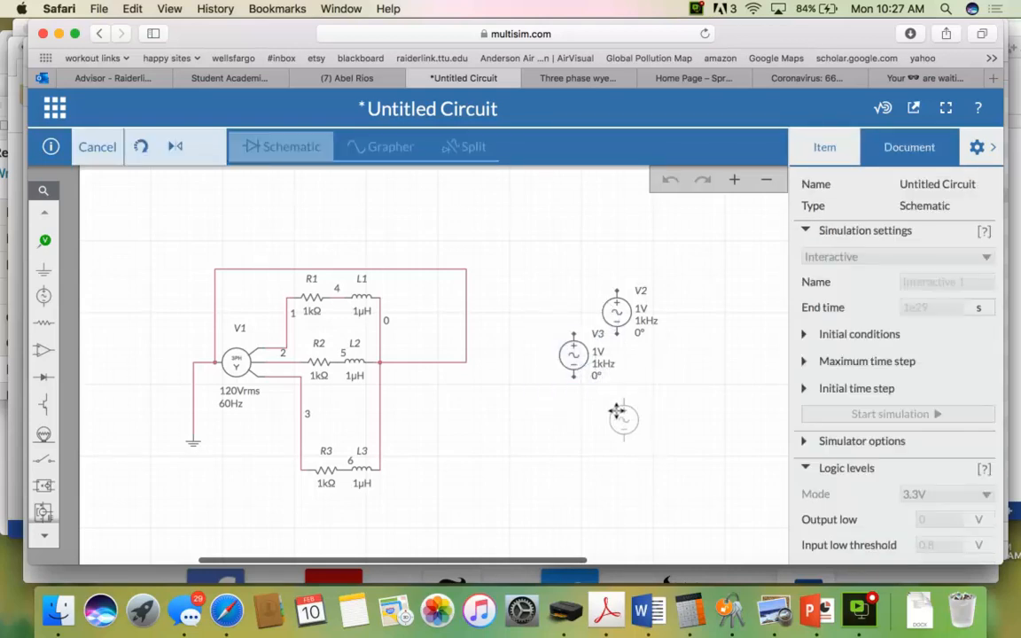
{"action": "left_click", "coordinate": [613, 411]}
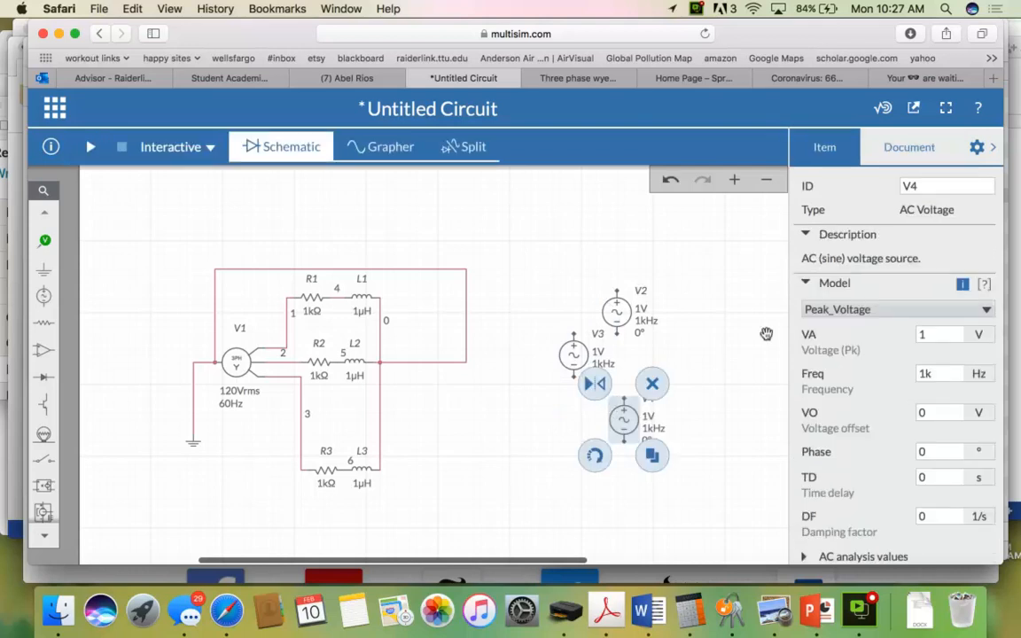
Examine the phase angle setting of AC voltage source V4, then deselect the source
{"action": "left_click", "coordinate": [922, 446]}
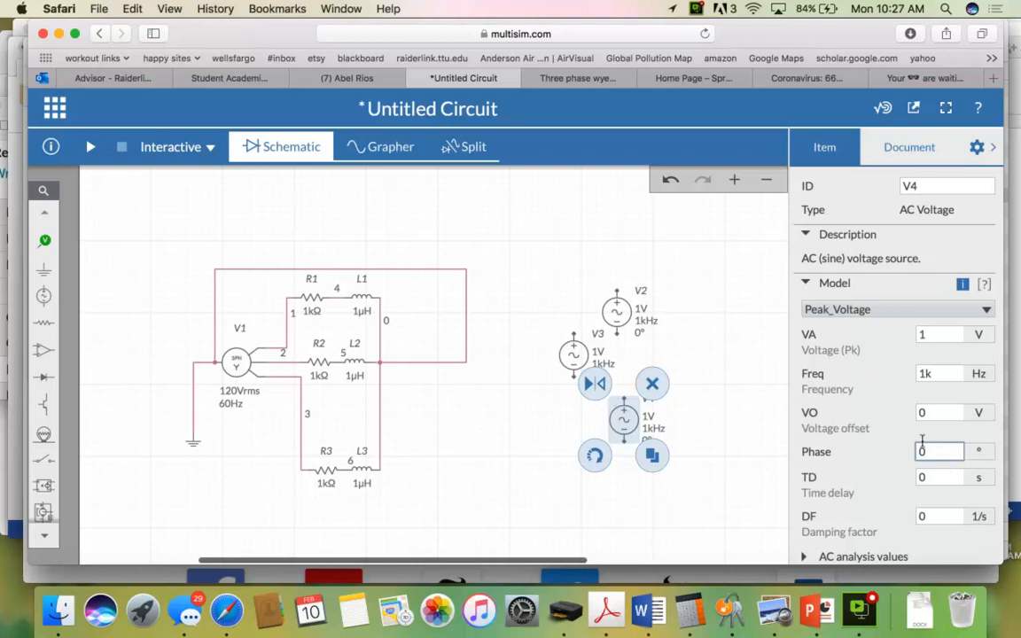
{"action": "left_click", "coordinate": [700, 379]}
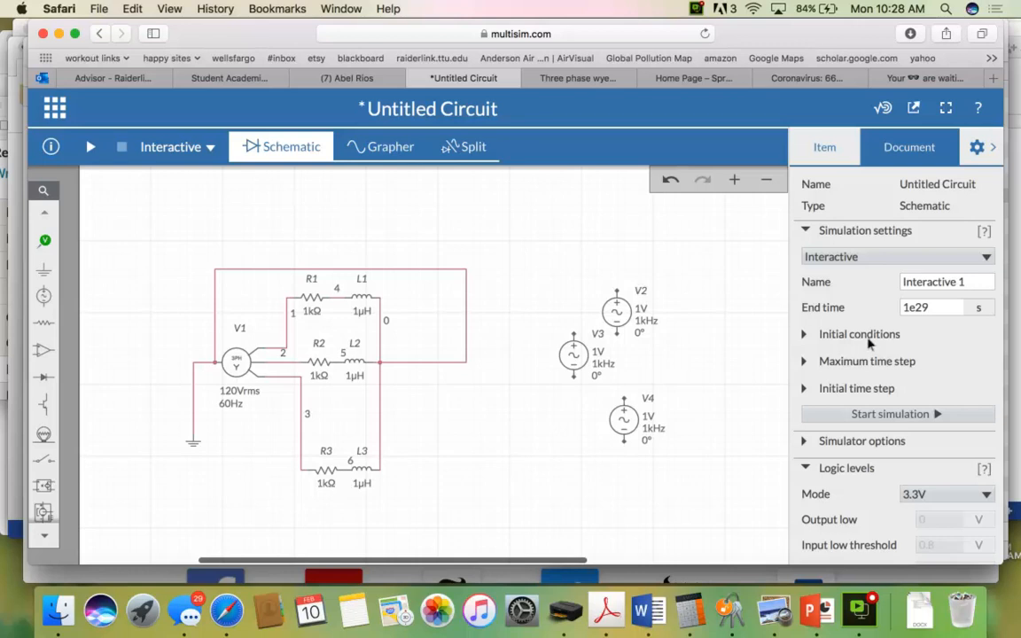
{"action": "left_click_drag", "start_coordinate": [277, 352], "coordinate": [286, 337]}
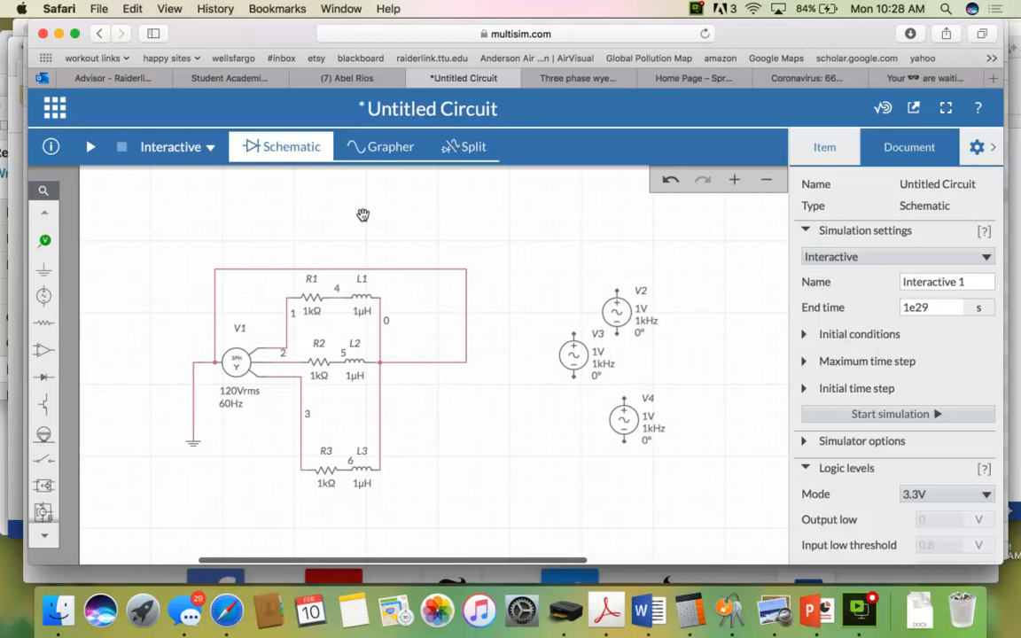